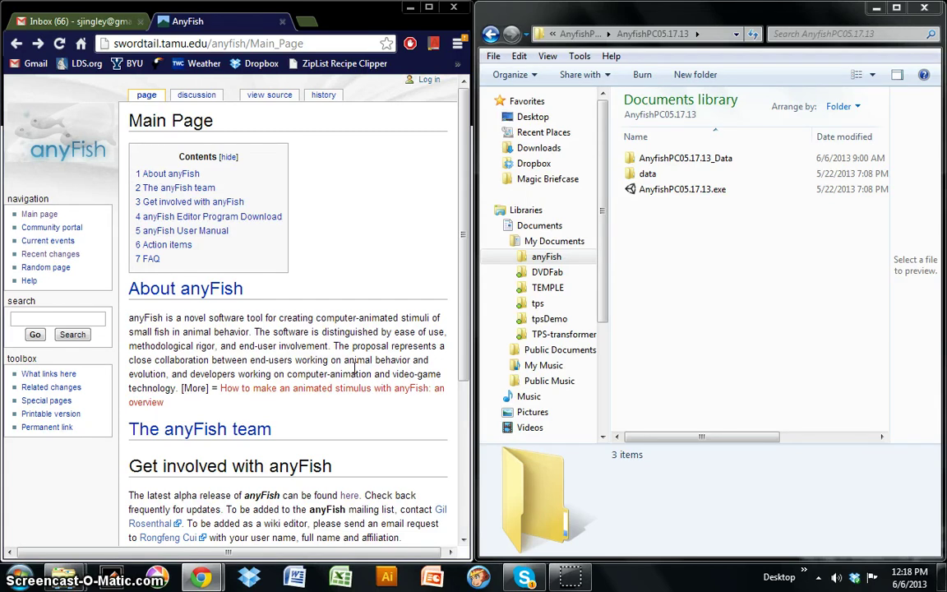
# - Open the anyFish Editor Program Download page from the wiki's main page and review the available Windows builds
pyautogui.moveTo(463, 216); pyautogui.dragTo(482, 329)
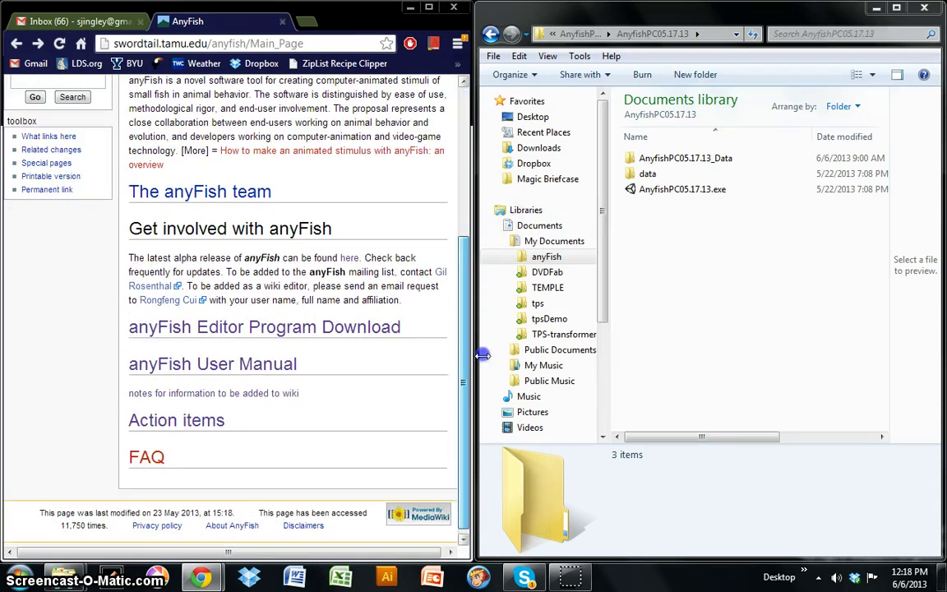
pyautogui.click(226, 336)
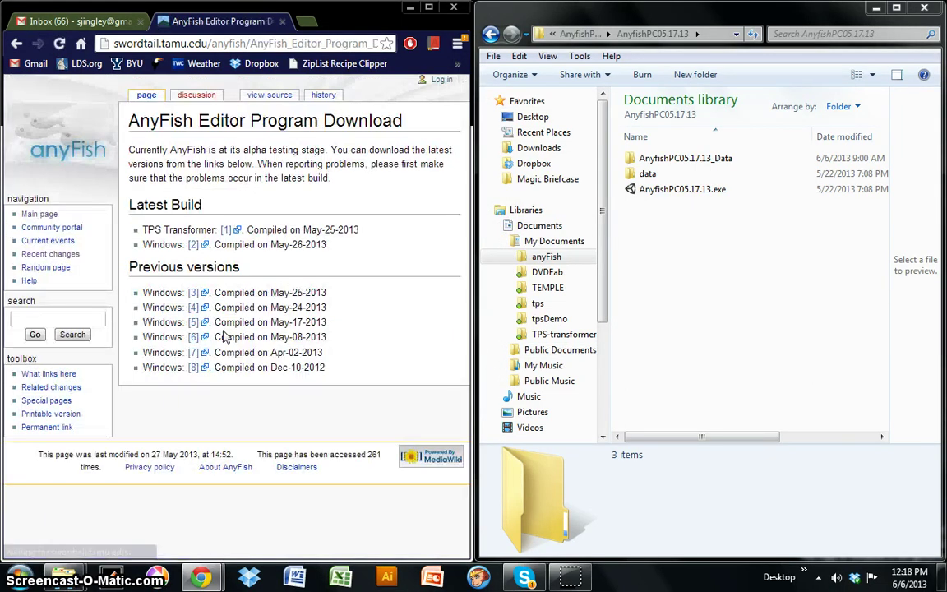
pyautogui.click(224, 323)
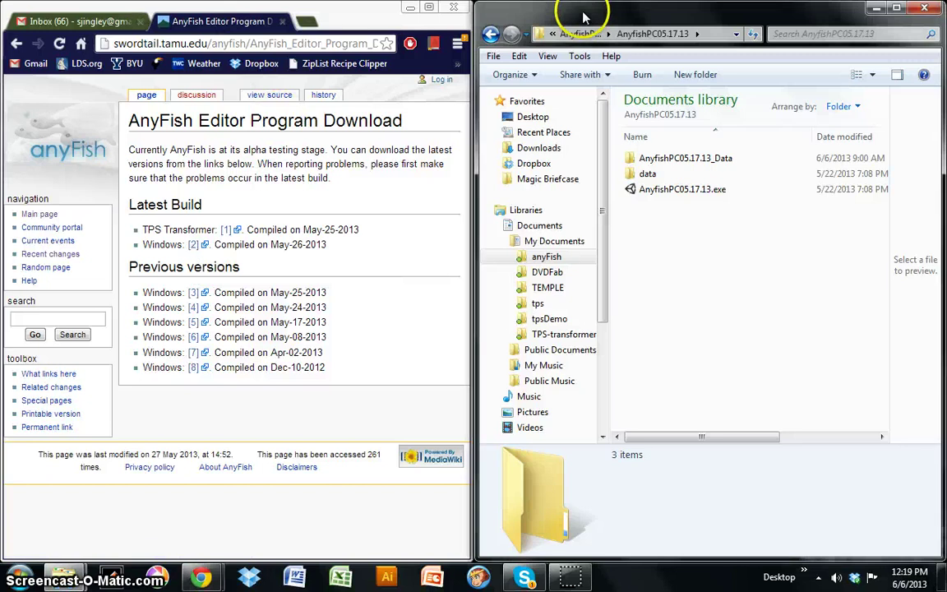
# - Switch to the file browser, reopen the inner AnyfishPC05.17.13 folder, maximize the window and widen the file list to show all columns
pyautogui.click(490, 36)
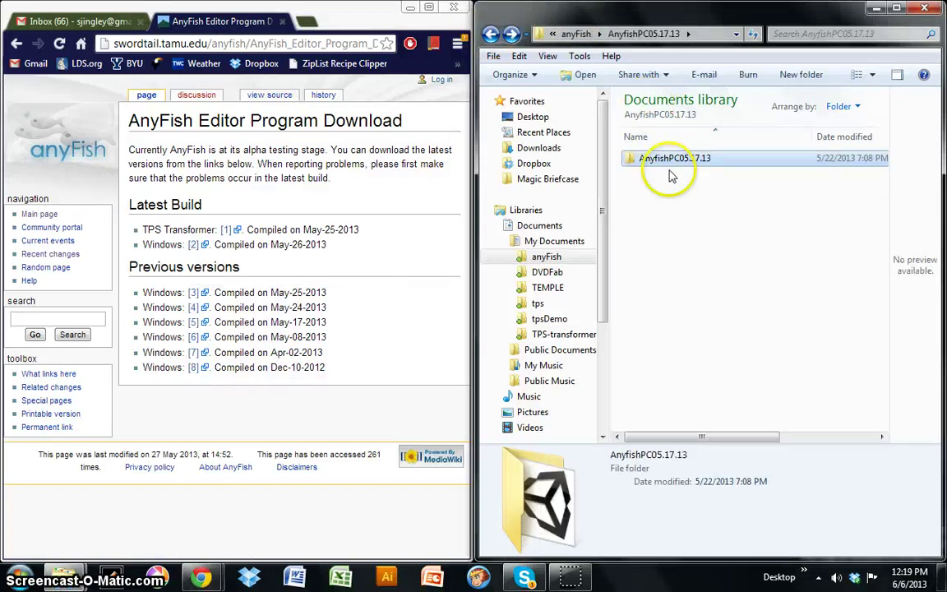
pyautogui.moveTo(666, 164)
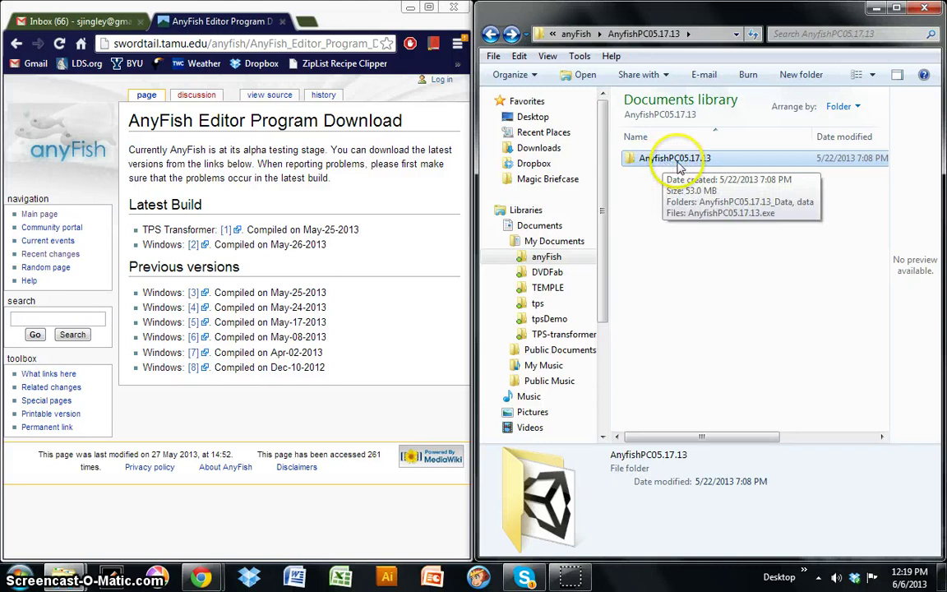
pyautogui.click(689, 164)
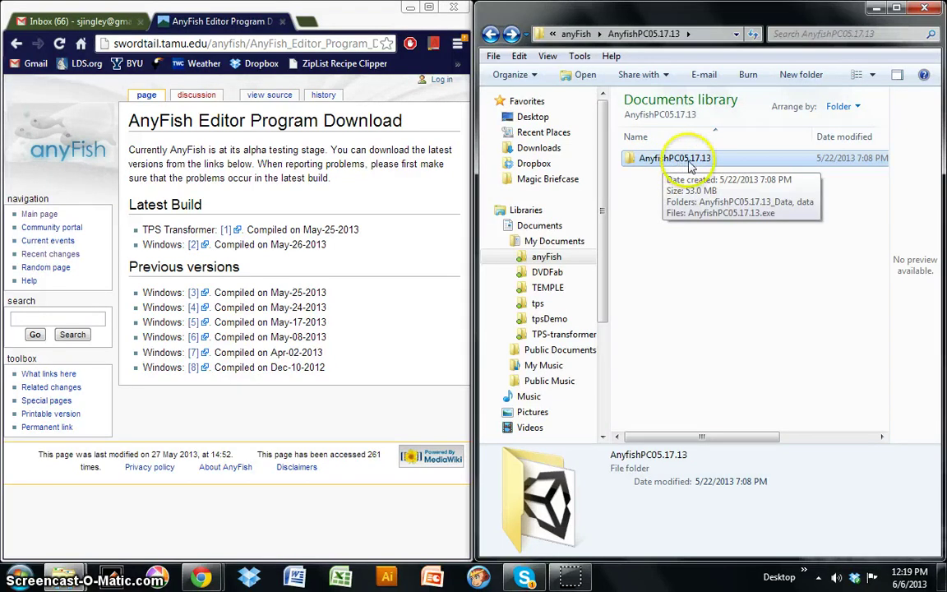
pyautogui.doubleClick(689, 165)
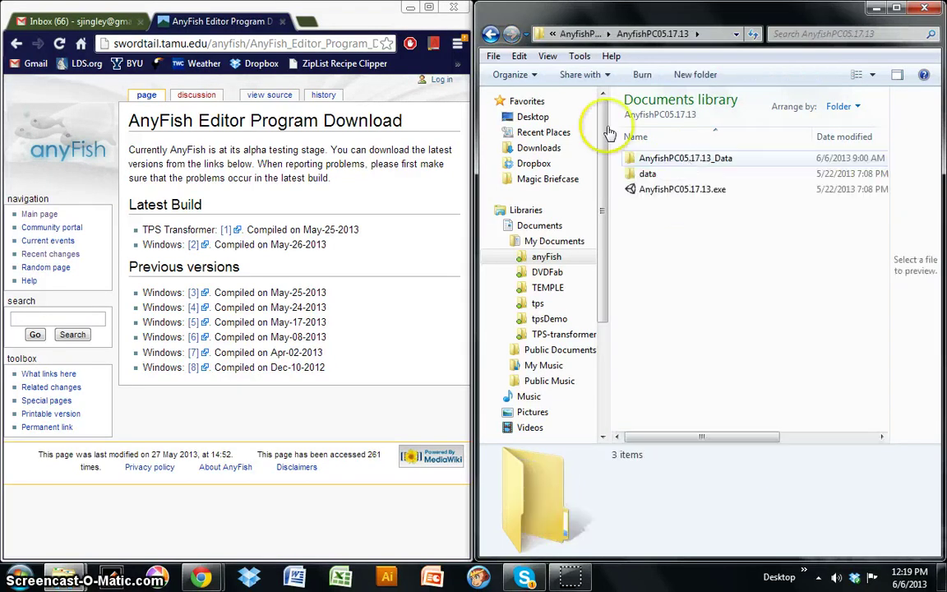
pyautogui.doubleClick(810, 12)
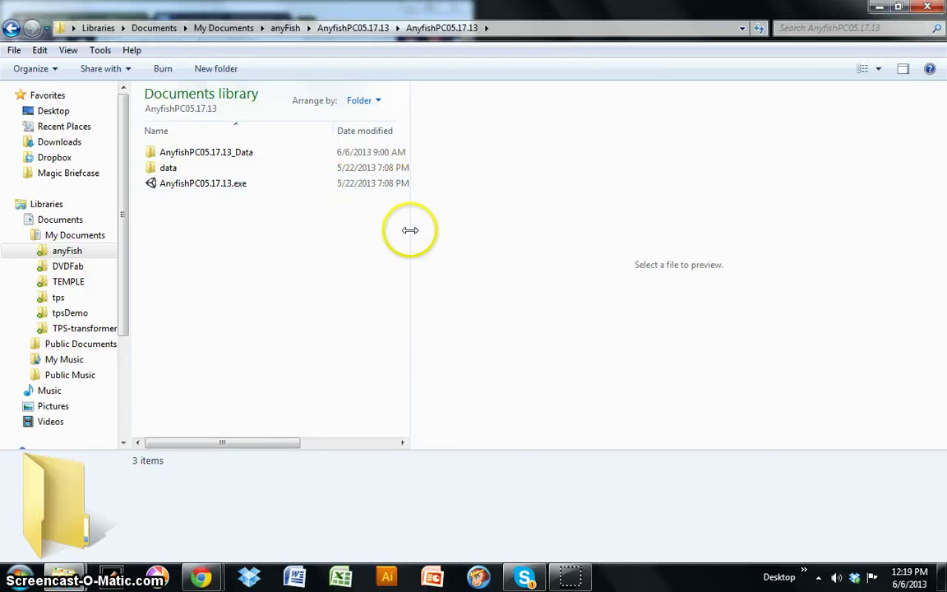
pyautogui.moveTo(410, 235); pyautogui.dragTo(582, 248)
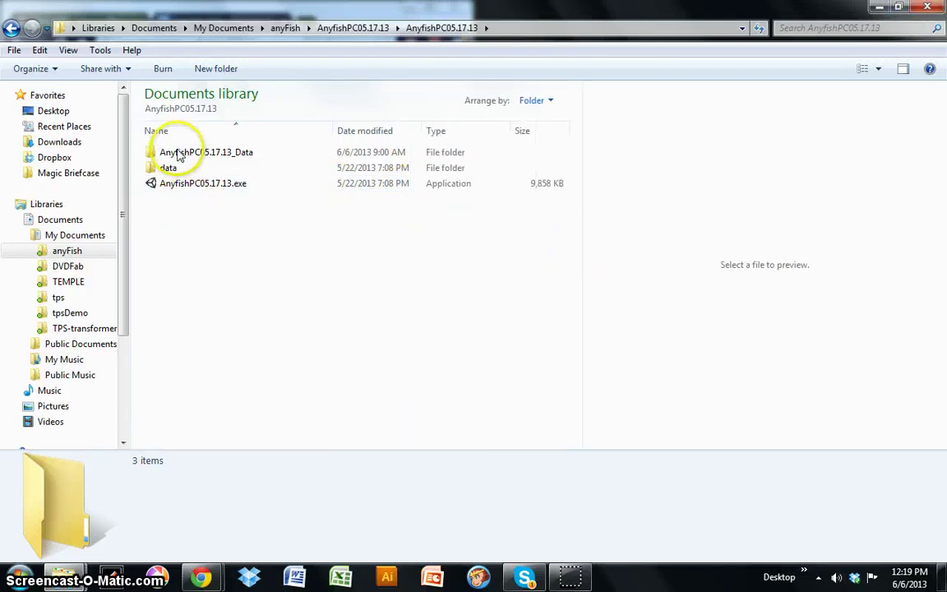
# - Browse through AnyfishPC05.17.13_Data and projects to the BrachyTerrabensis folder and examine its paths, textures and tps subfolders
pyautogui.click(173, 178)
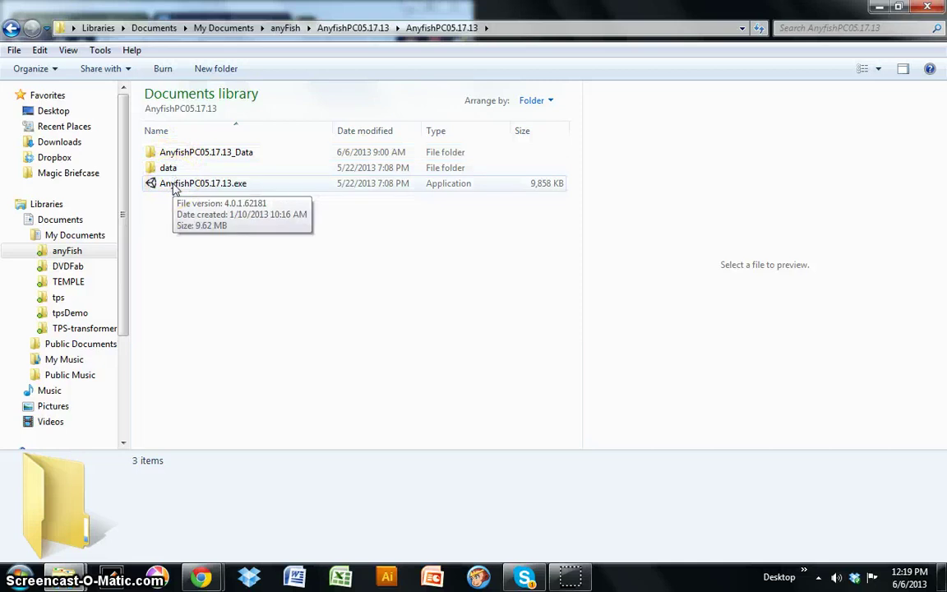
pyautogui.doubleClick(173, 156)
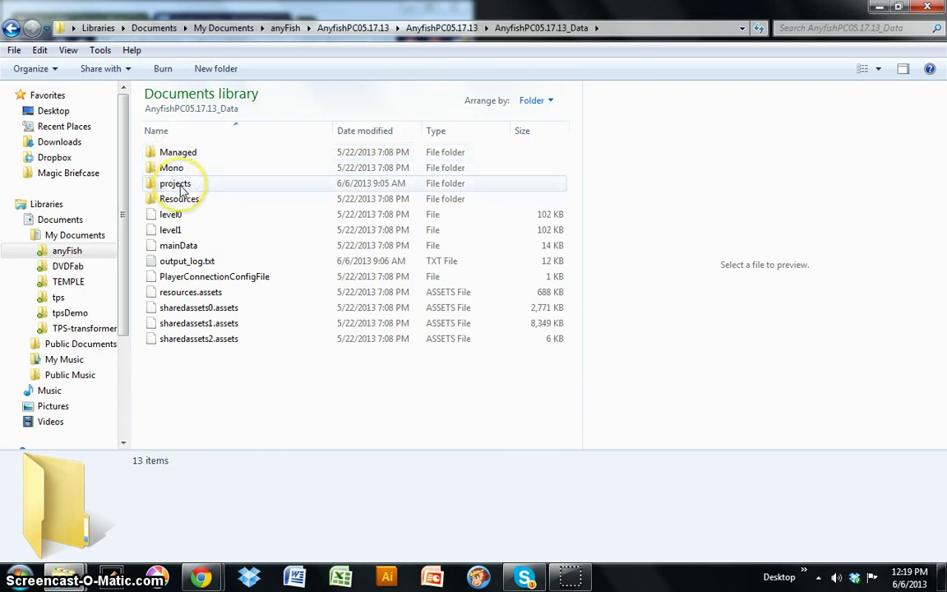
pyautogui.moveTo(183, 188)
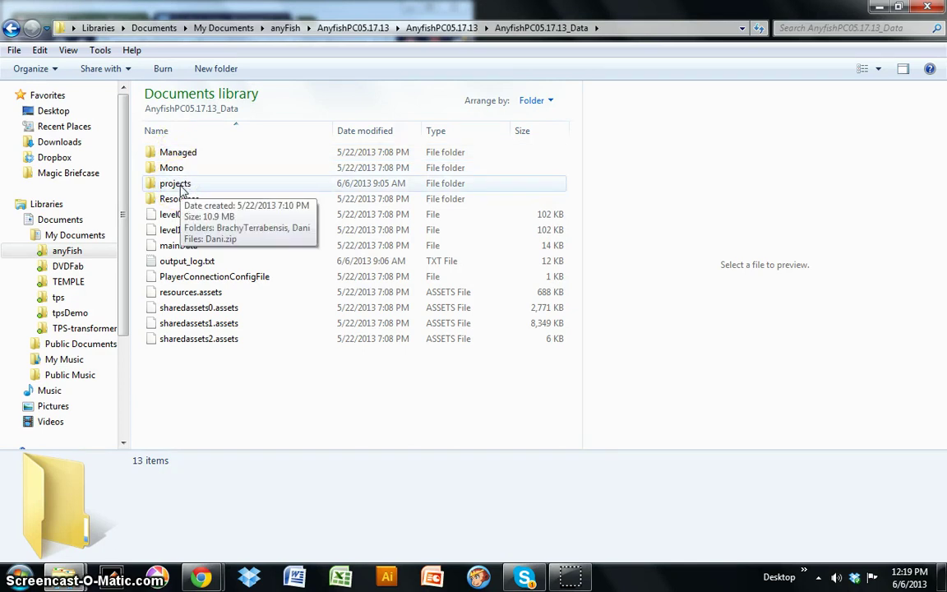
pyautogui.doubleClick(182, 188)
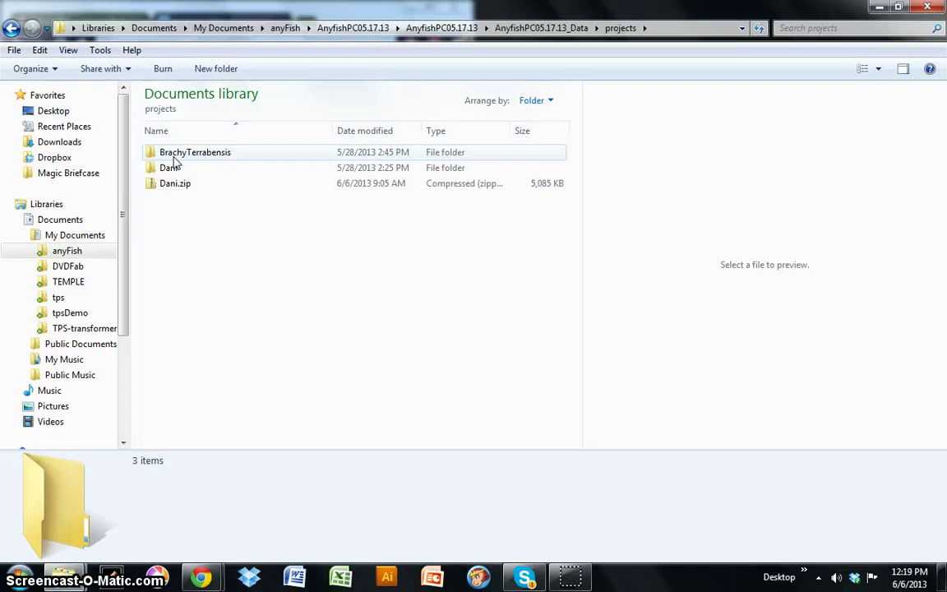
pyautogui.doubleClick(174, 160)
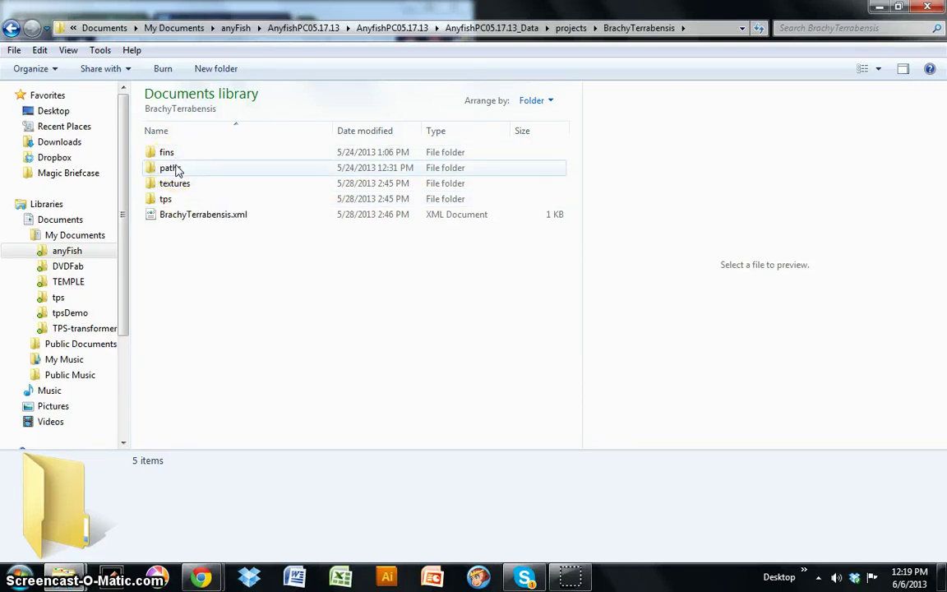
pyautogui.moveTo(176, 169)
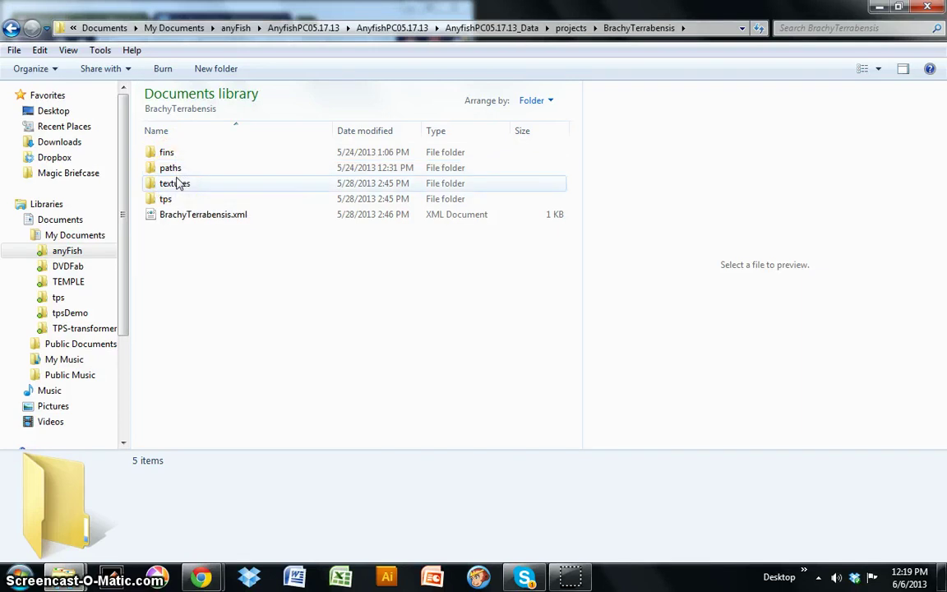
pyautogui.click(182, 188)
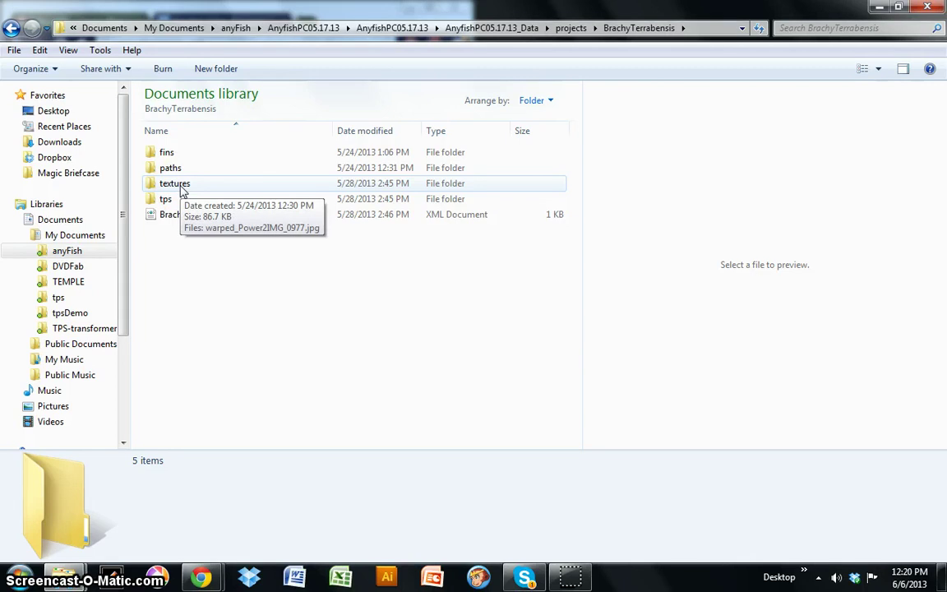
pyautogui.click(174, 202)
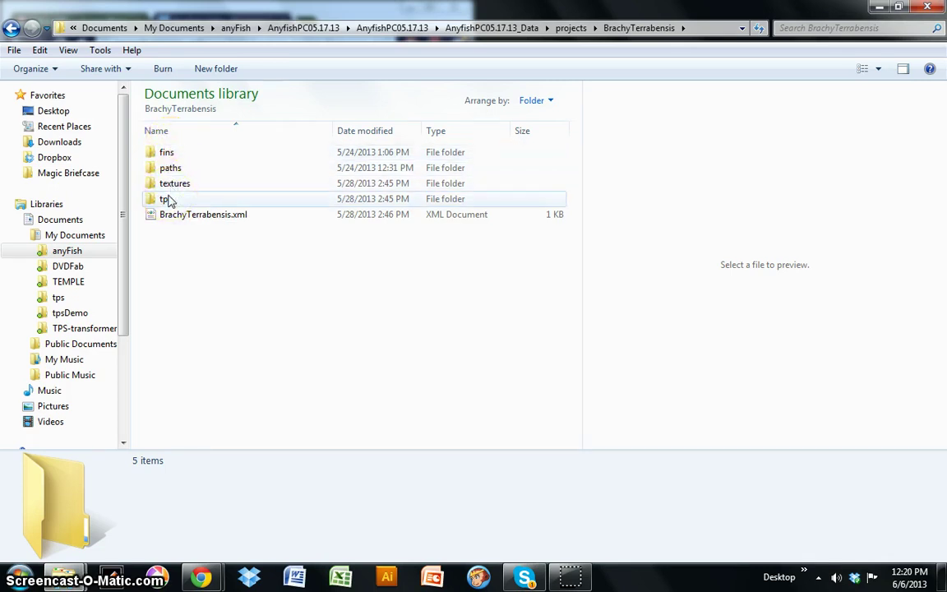
# - Return to the AnyfishPC05.17.13 folder and launch AnyfishPC05.17.13.exe
pyautogui.click(12, 28)
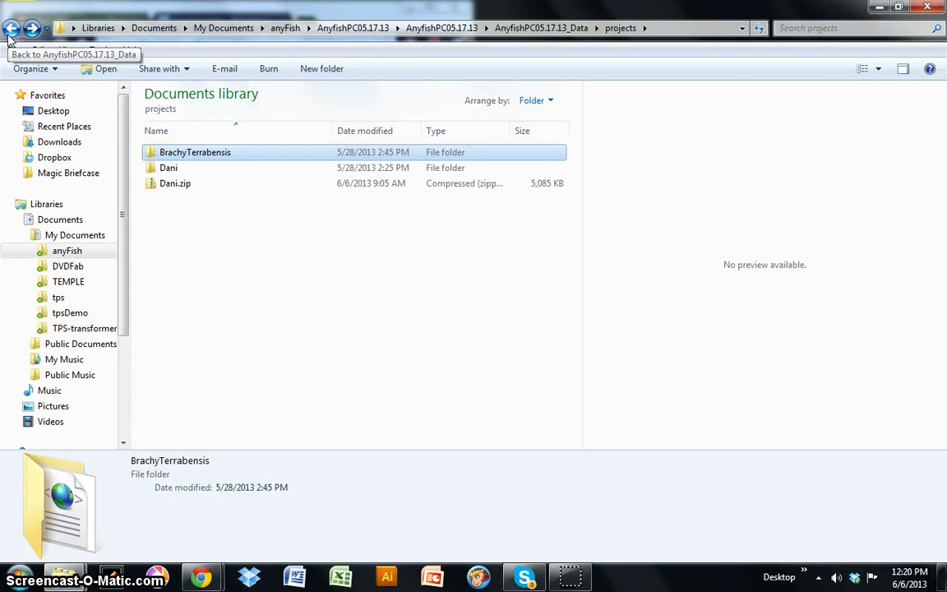
pyautogui.press('alt')
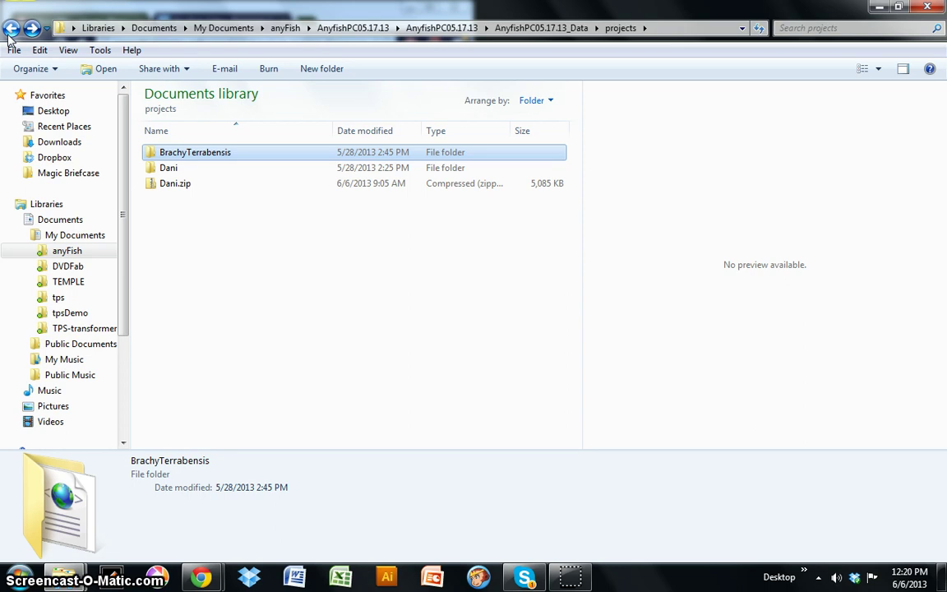
pyautogui.click(11, 30)
pyautogui.click(11, 30)
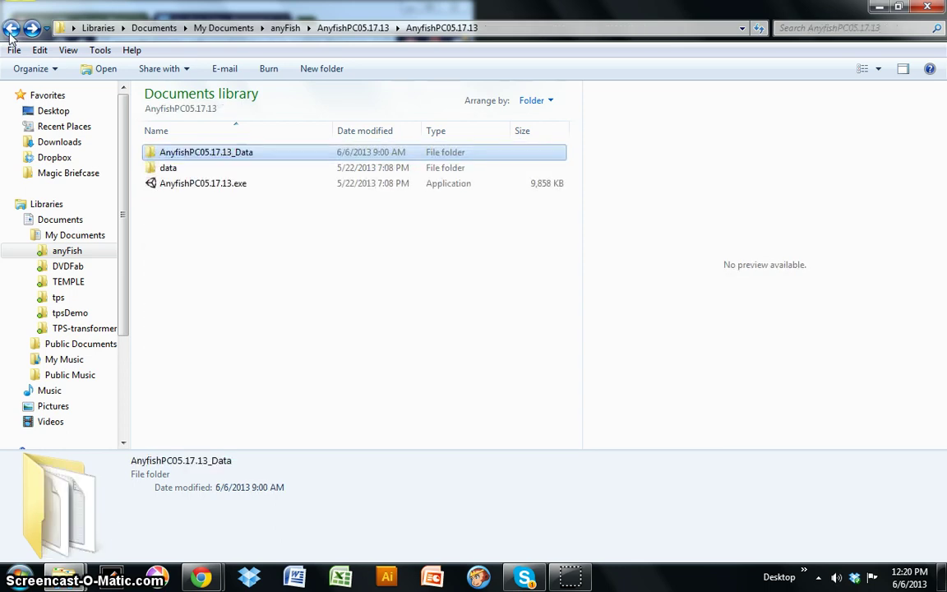
pyautogui.click(171, 187)
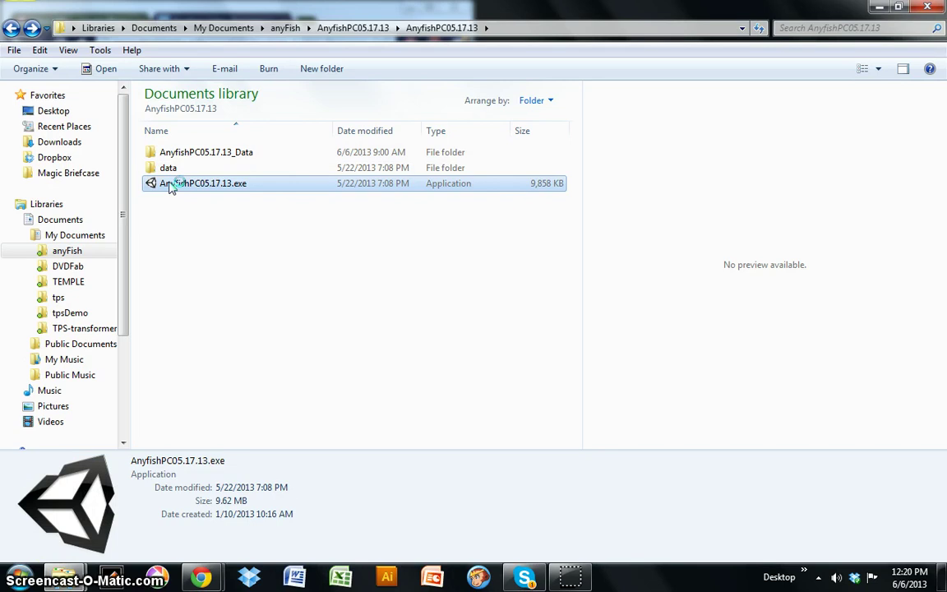
pyautogui.doubleClick(171, 185)
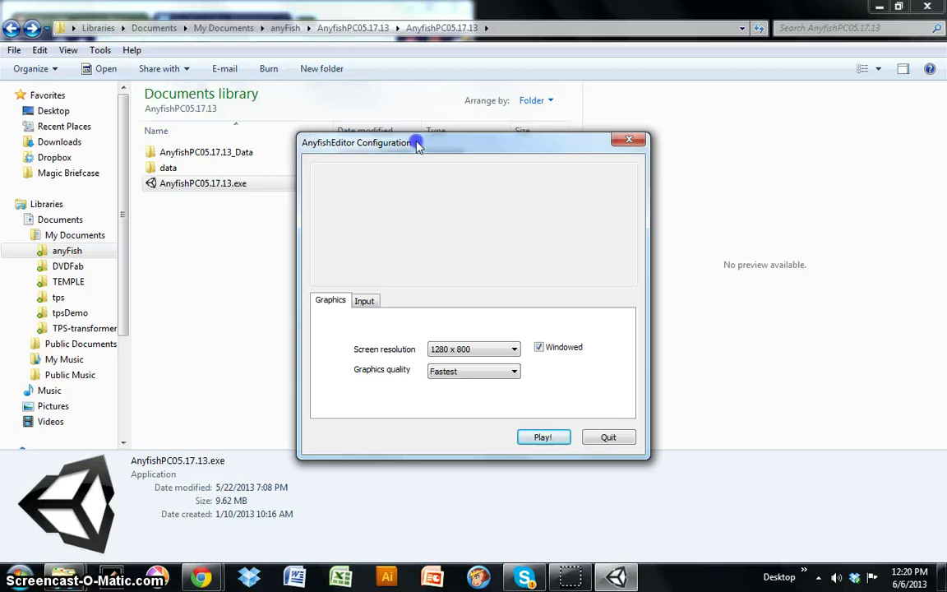
# - Choose a screen resolution of 1280 x 800 with Windowed mode enabled in the AnyfishEditor configuration
pyautogui.moveTo(417, 144); pyautogui.dragTo(409, 142)
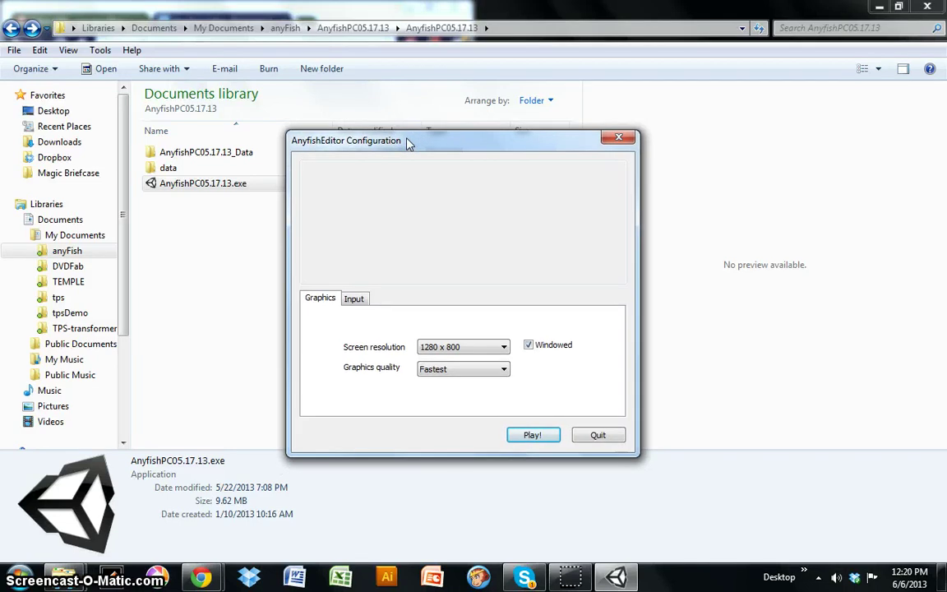
pyautogui.click(469, 346)
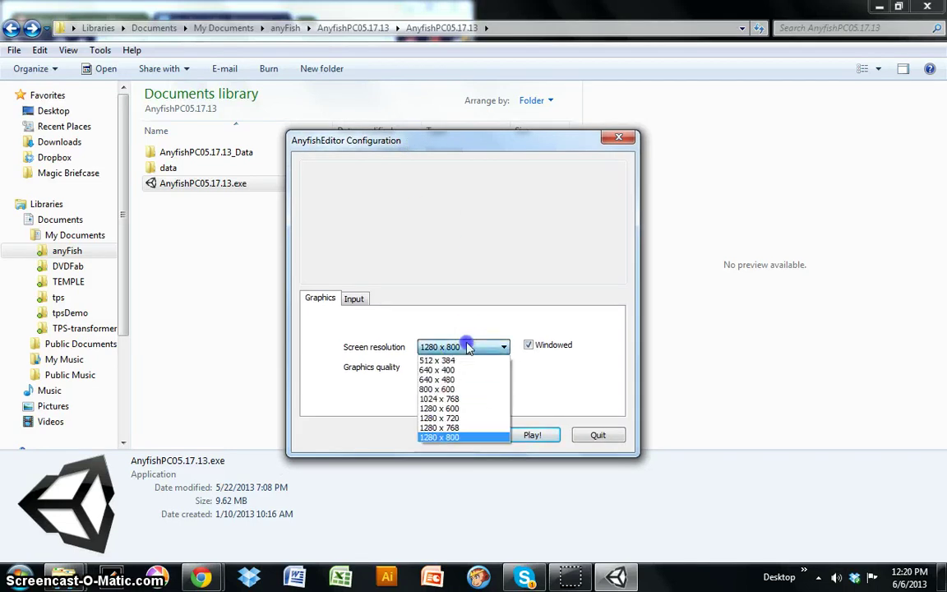
pyautogui.click(465, 437)
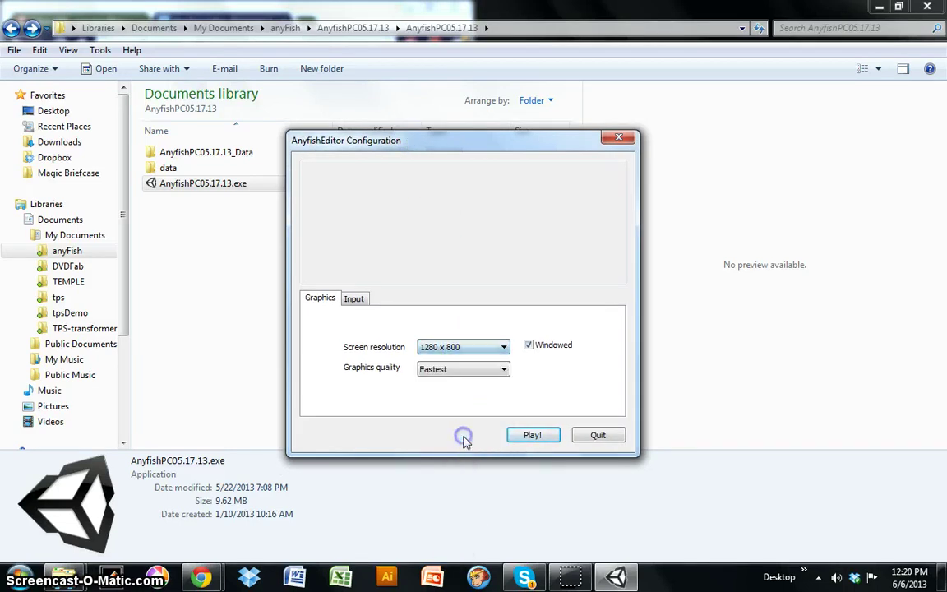
pyautogui.click(528, 346)
pyautogui.click(529, 346)
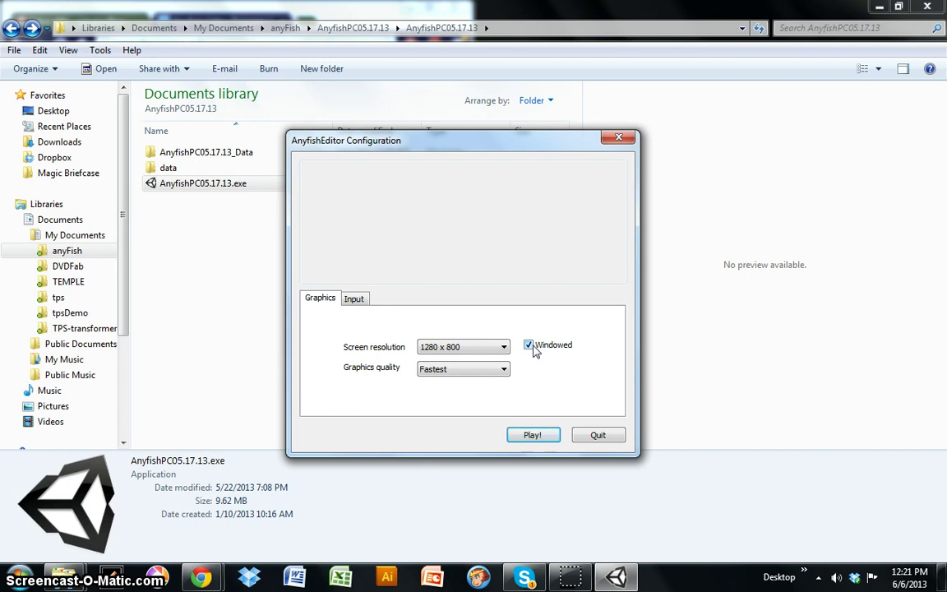
# - Set the graphics quality to Fastest and start the editor with the chosen configuration
pyautogui.moveTo(417, 140); pyautogui.dragTo(378, 132)
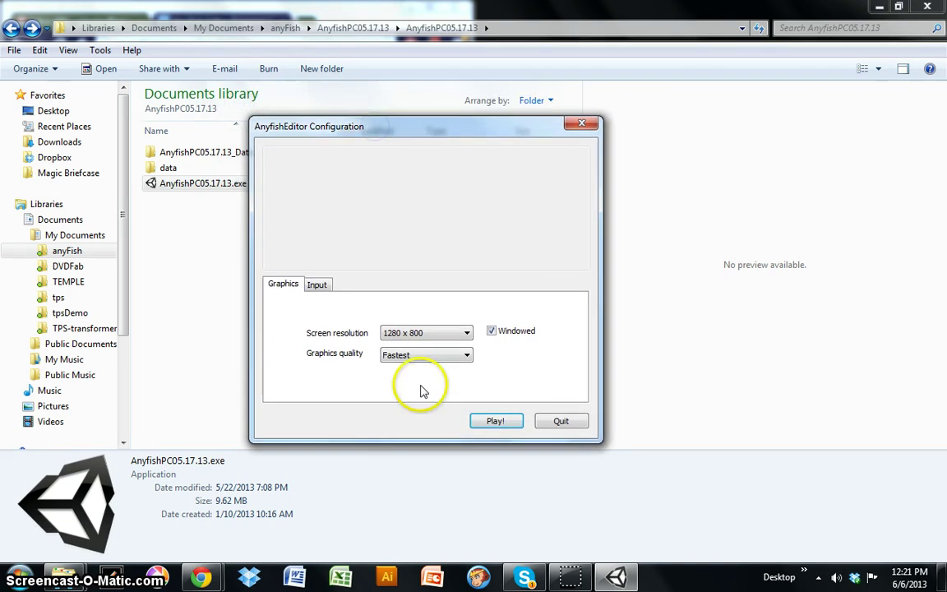
pyautogui.click(392, 362)
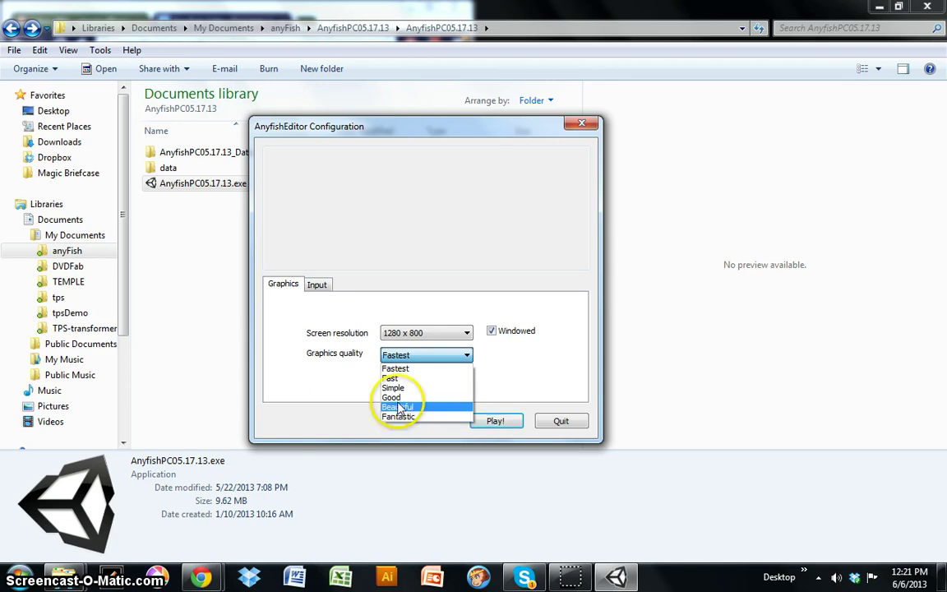
pyautogui.click(393, 370)
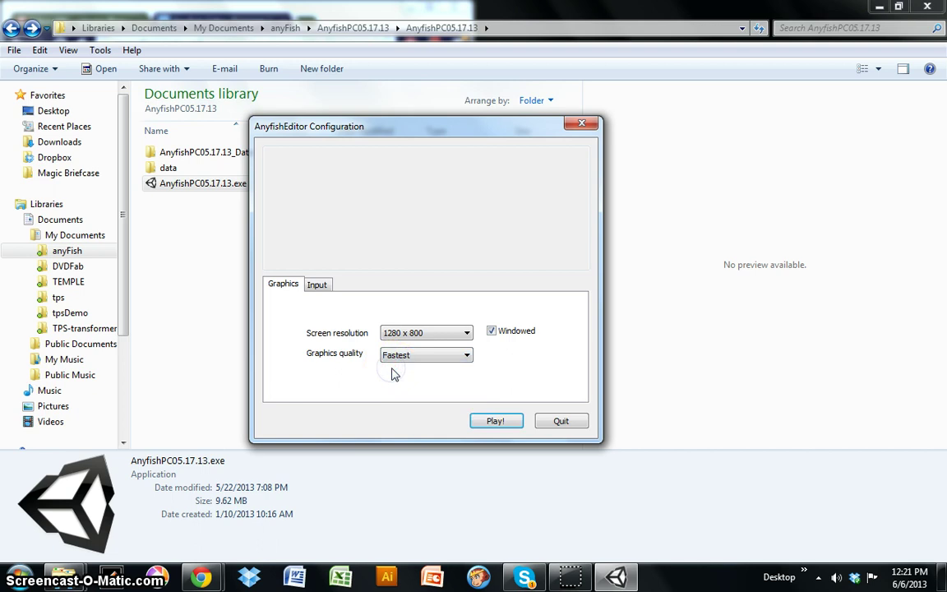
pyautogui.click(487, 417)
pyautogui.click(422, 337)
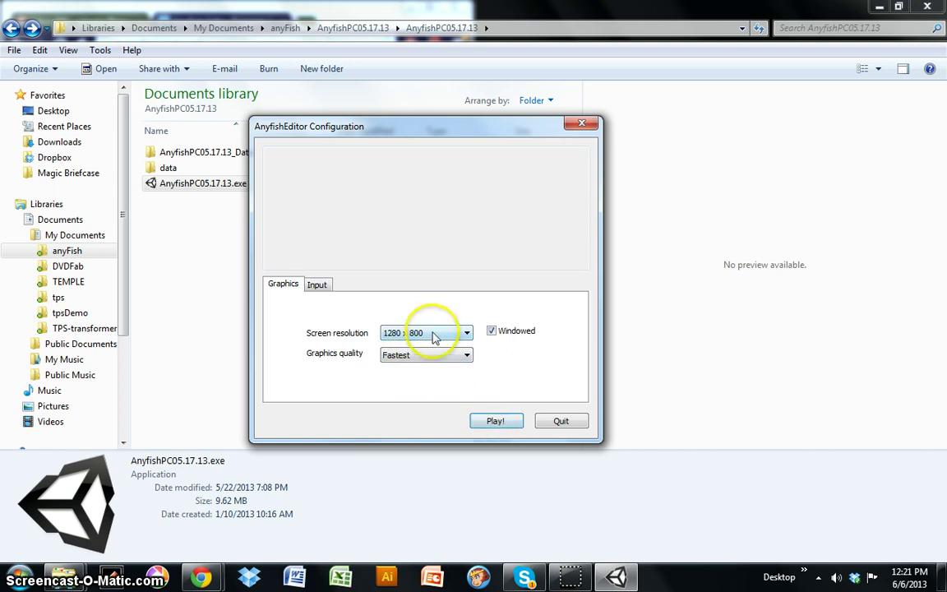
pyautogui.click(498, 421)
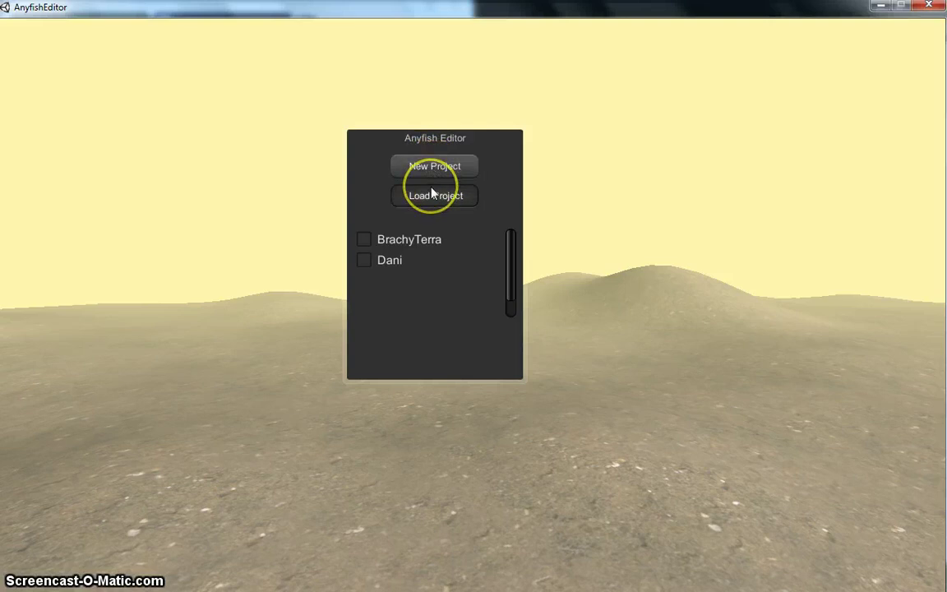
# - Switch the project selection from BrachyTerra to Dani and back to BrachyTerra
pyautogui.click(420, 240)
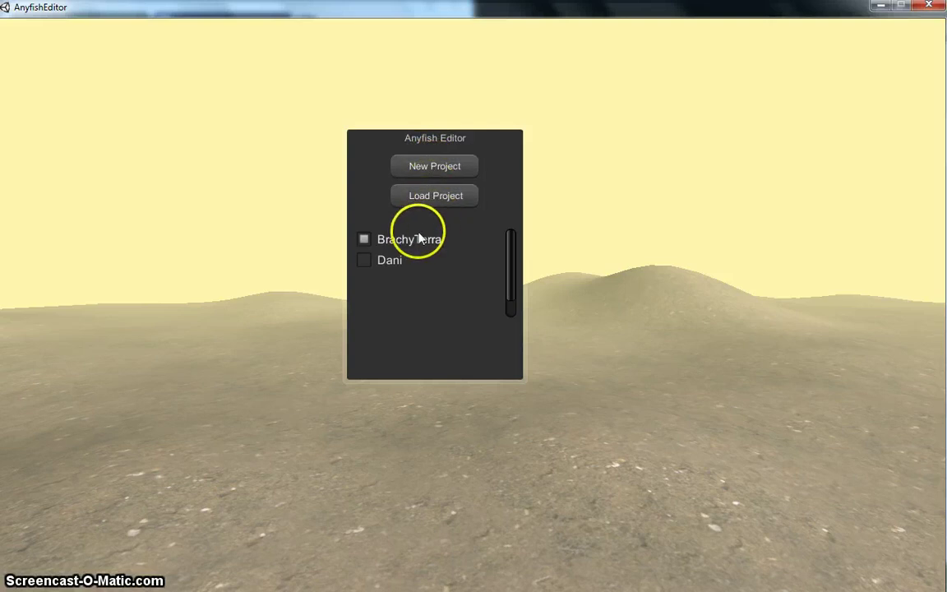
pyautogui.click(363, 240)
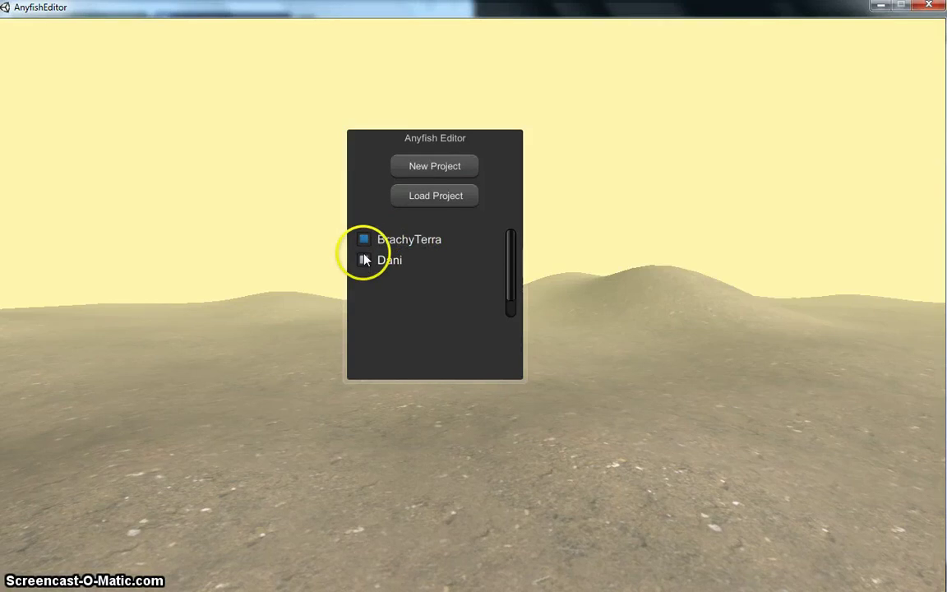
pyautogui.click(363, 259)
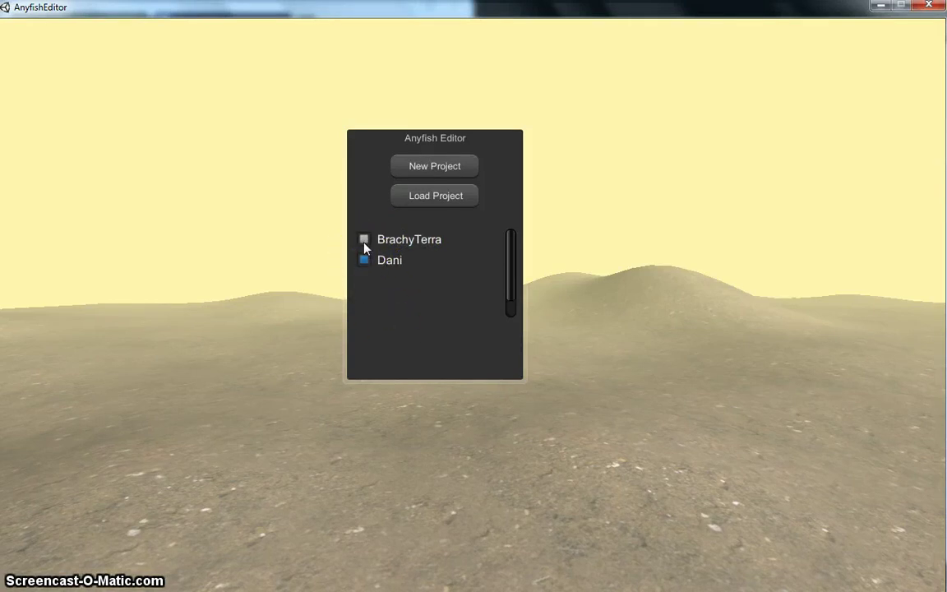
pyautogui.click(363, 241)
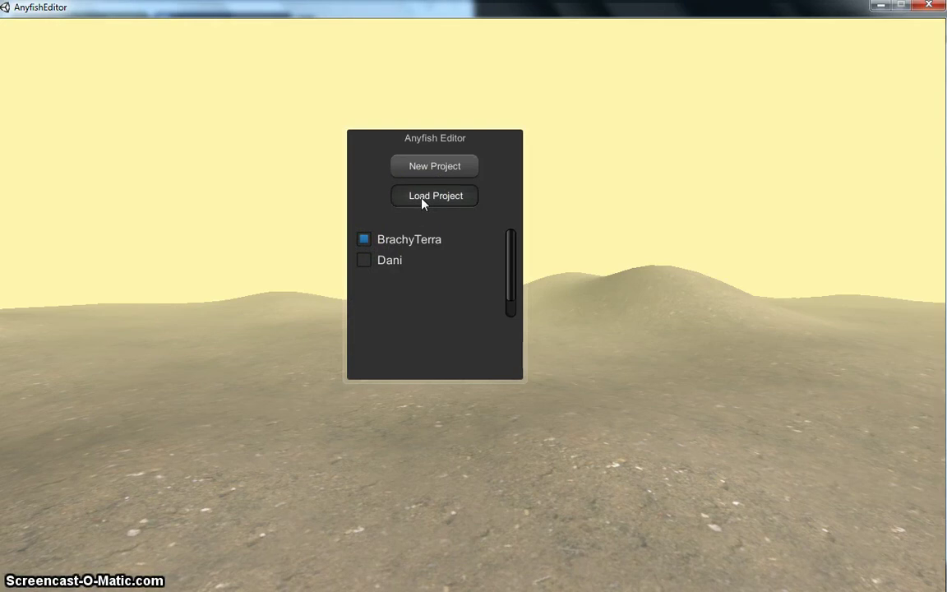
# - Create a new project named DemoProject
pyautogui.click(422, 176)
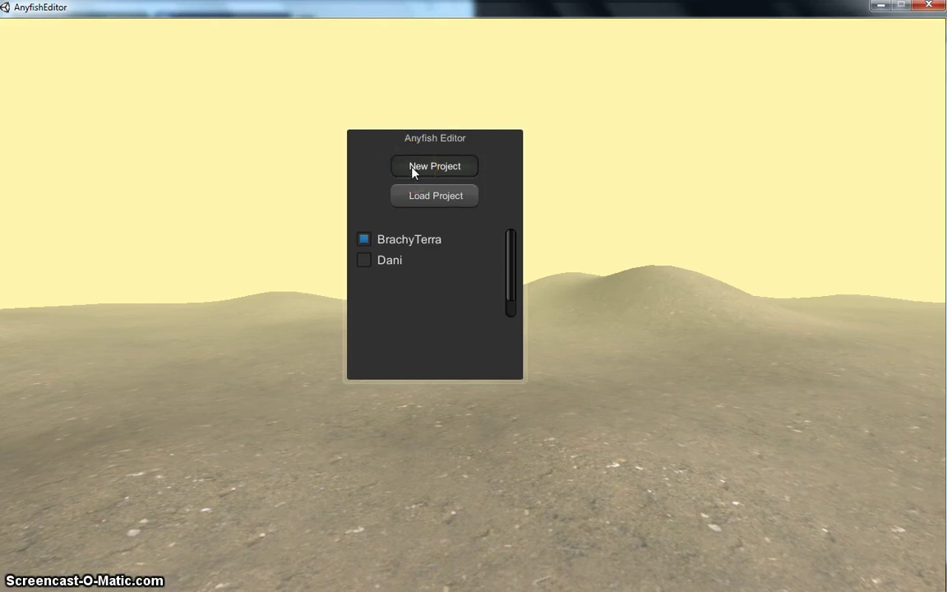
pyautogui.click(414, 170)
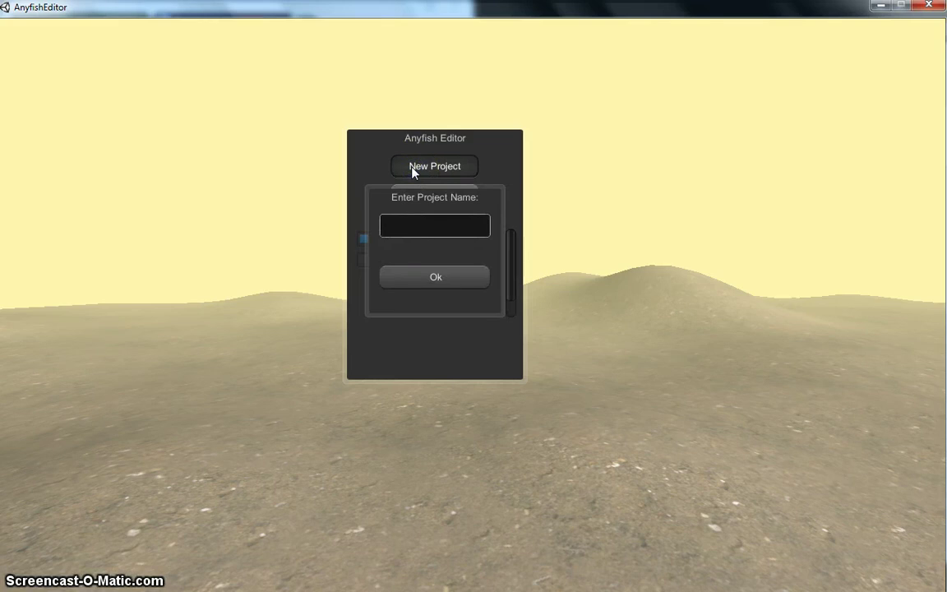
pyautogui.write('Demo')
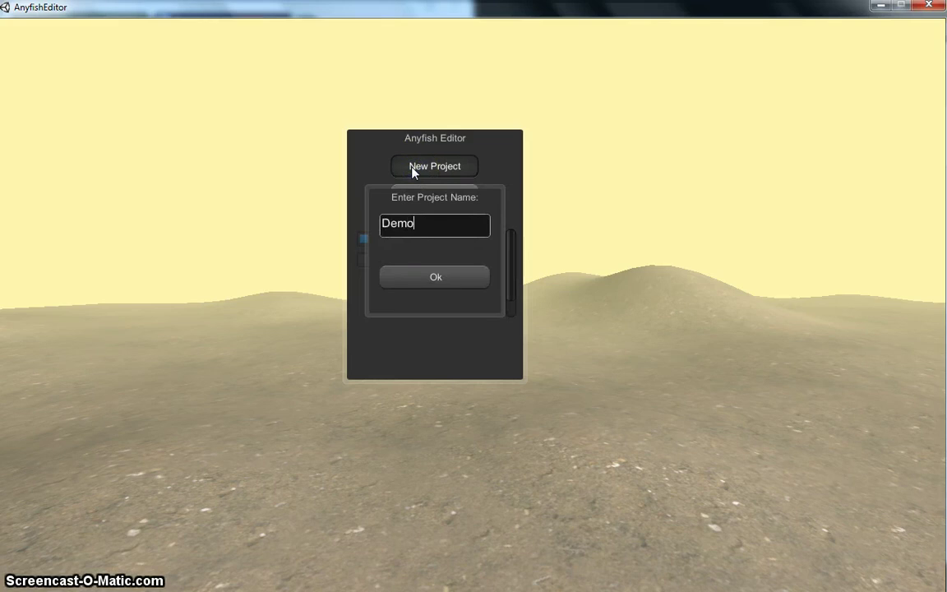
pyautogui.write('Project')
pyautogui.click(468, 278)
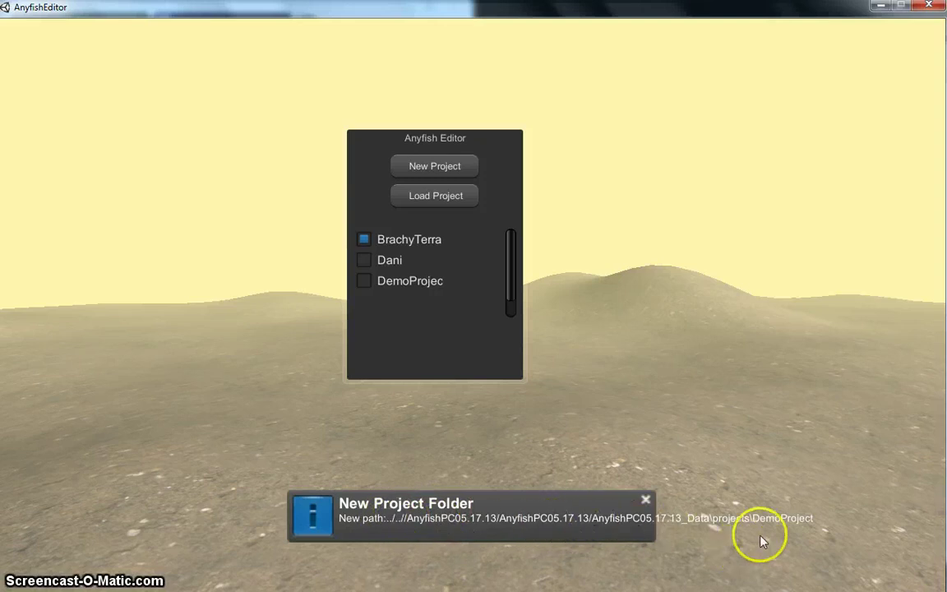
# - Select the new DemoProject in the project list and load it
pyautogui.click(365, 282)
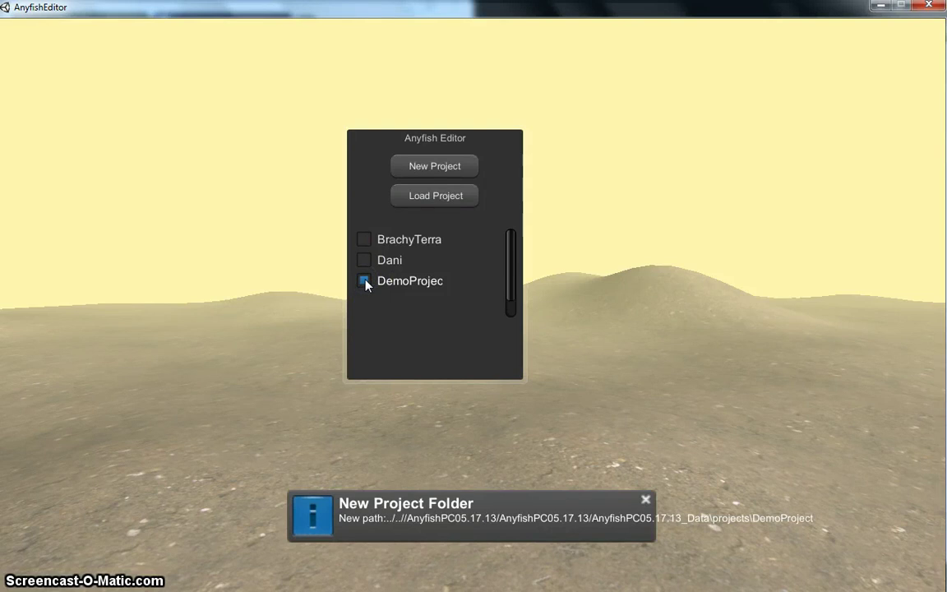
pyautogui.click(429, 216)
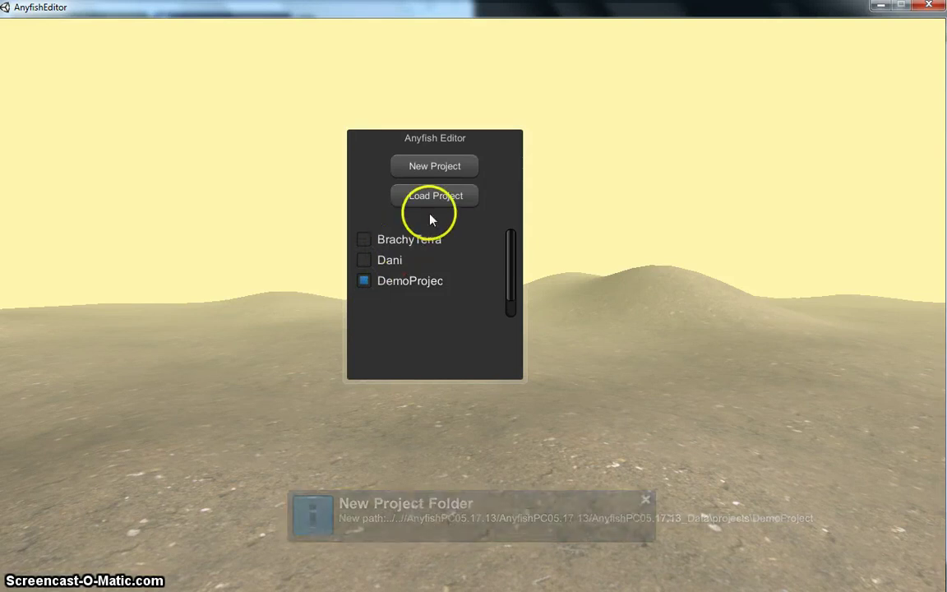
pyautogui.click(429, 198)
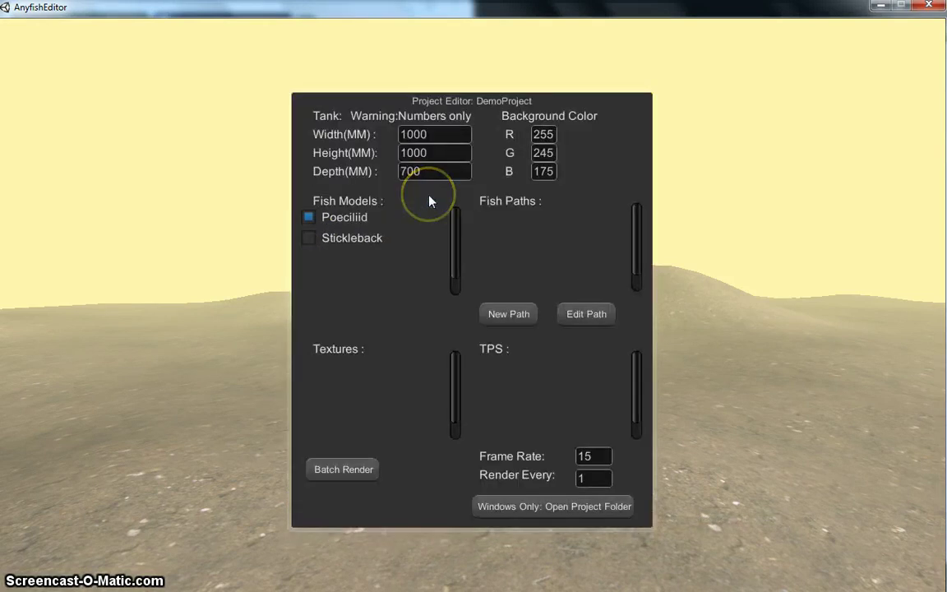
# - Switch the fish model to Stickleback and back to Poeciliid
pyautogui.click(423, 182)
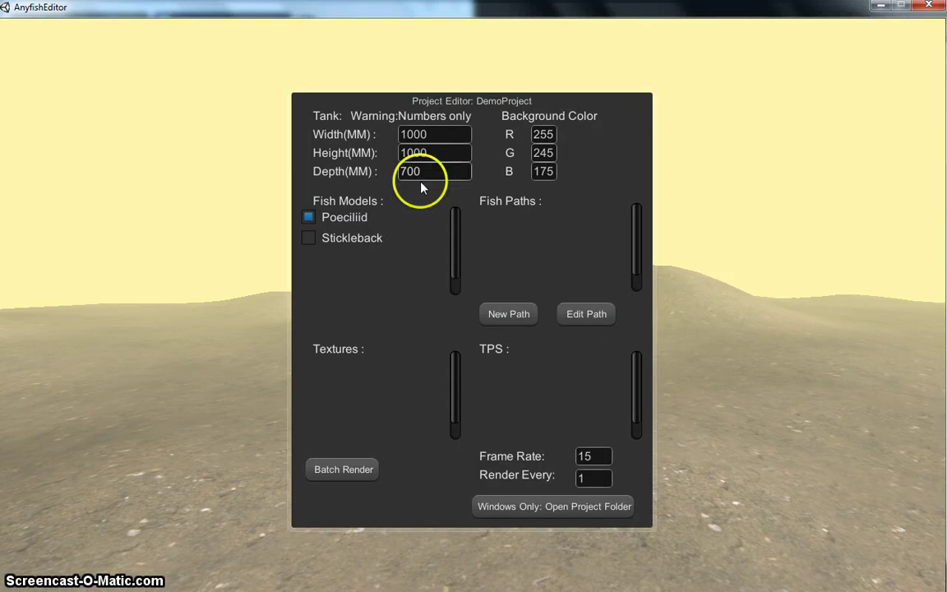
pyautogui.click(391, 83)
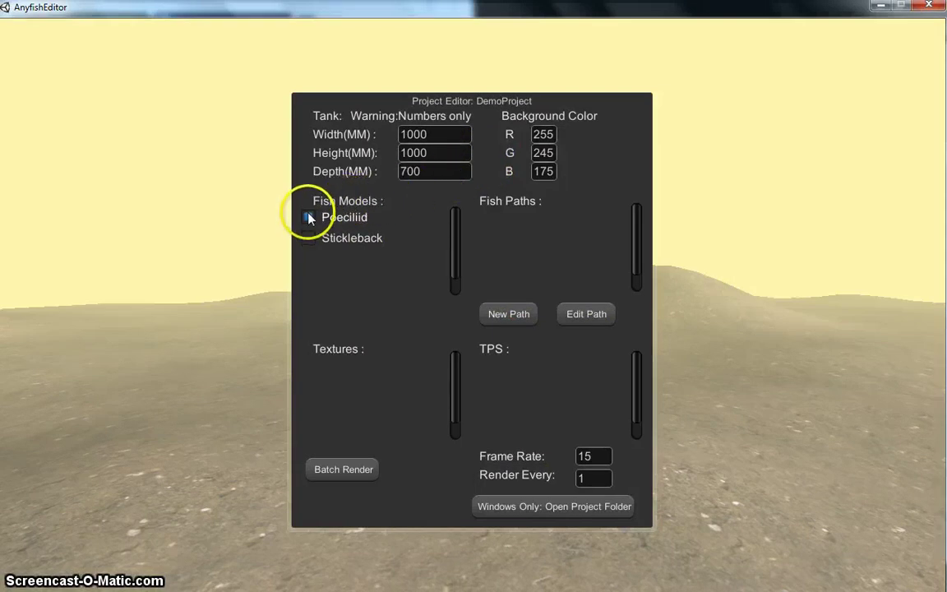
pyautogui.click(310, 239)
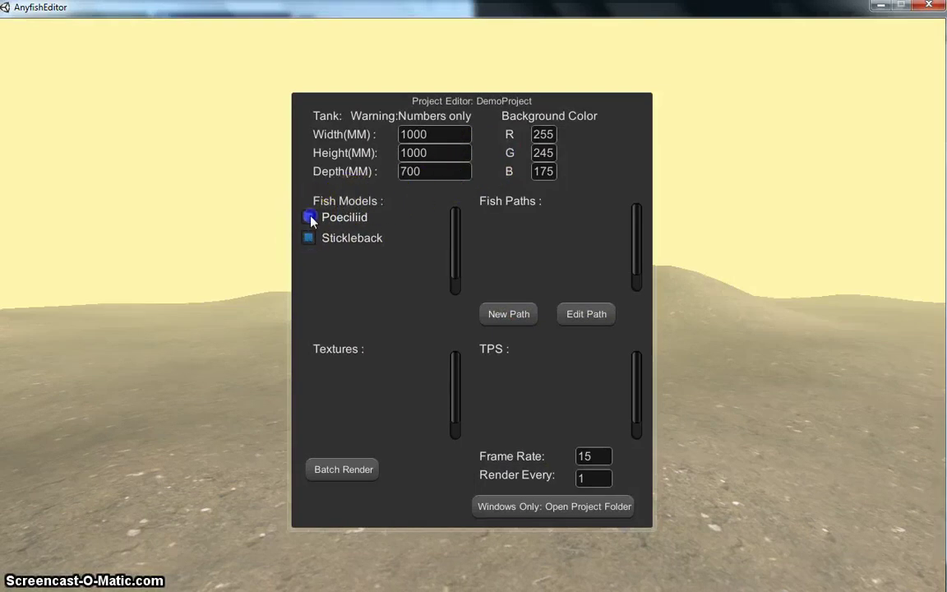
pyautogui.click(310, 218)
# - Create a new fish path named DemoPath in the project
pyautogui.click(525, 256)
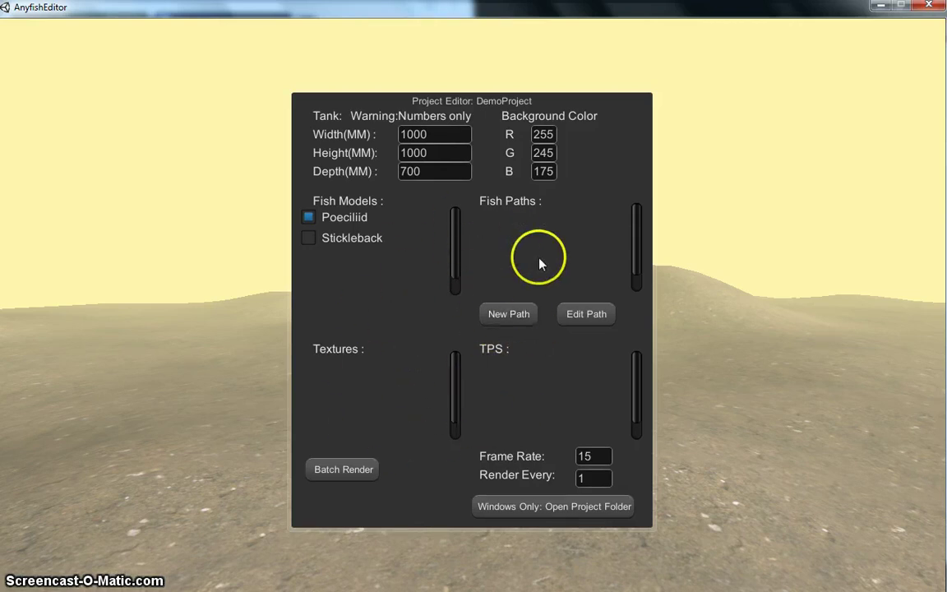
pyautogui.click(529, 318)
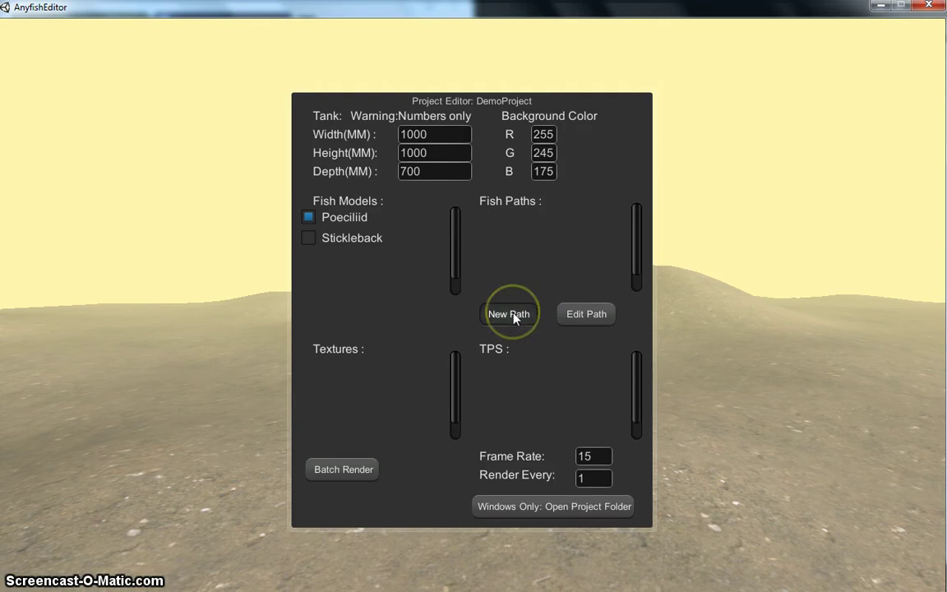
pyautogui.click(513, 317)
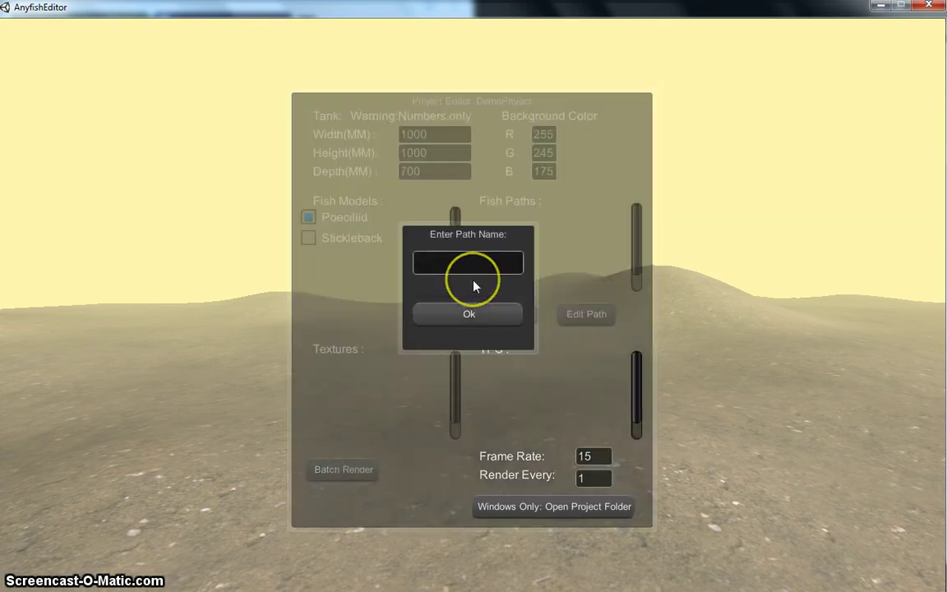
pyautogui.write('DemoPath')
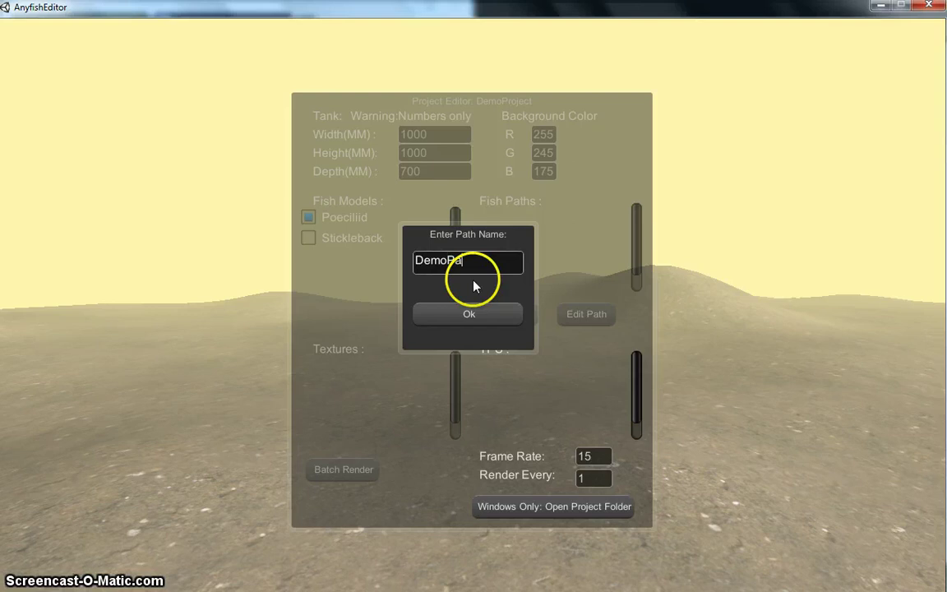
pyautogui.click(475, 314)
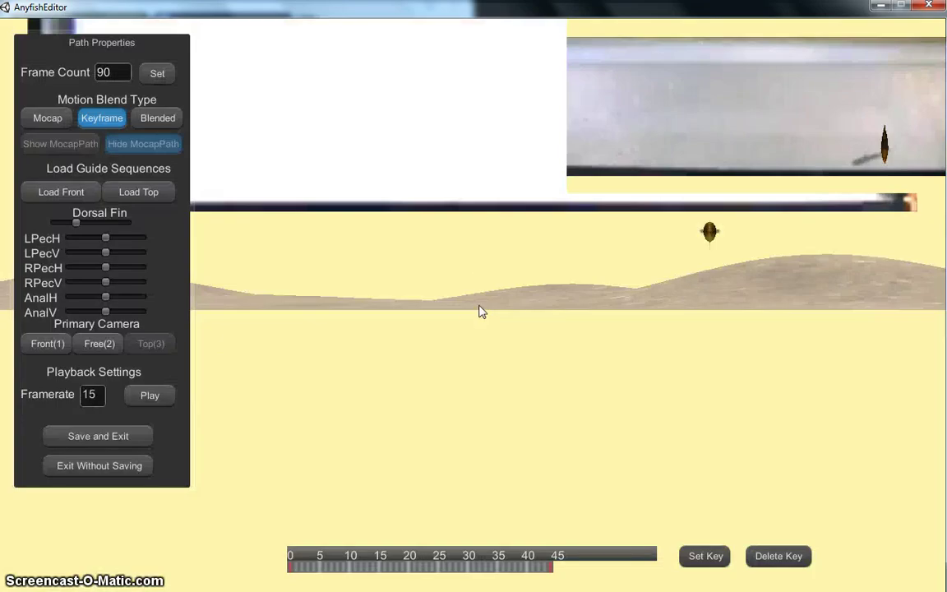
# - Set the primary camera to Free and examine the fish model from the side at close range
pyautogui.click(507, 317)
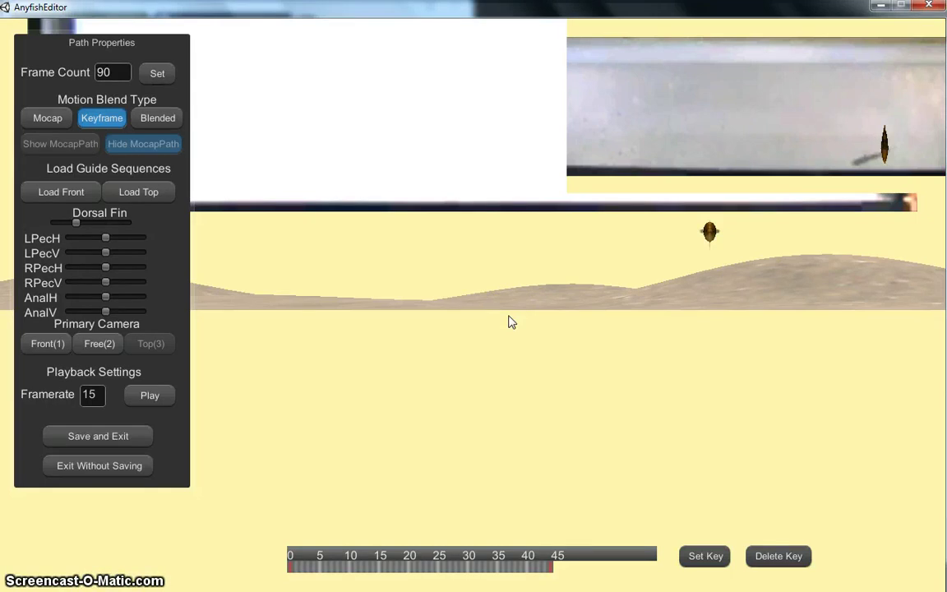
pyautogui.click(662, 339)
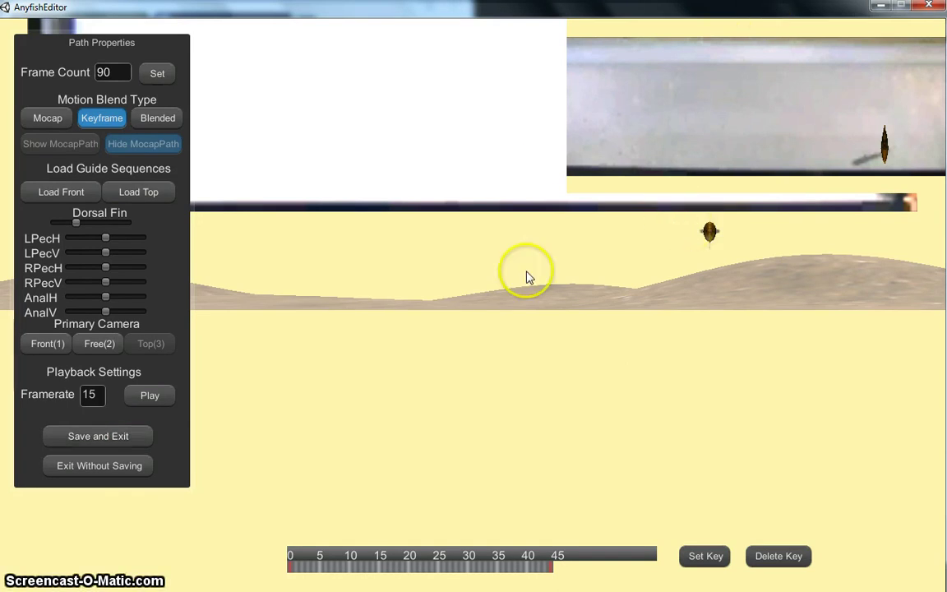
pyautogui.click(107, 344)
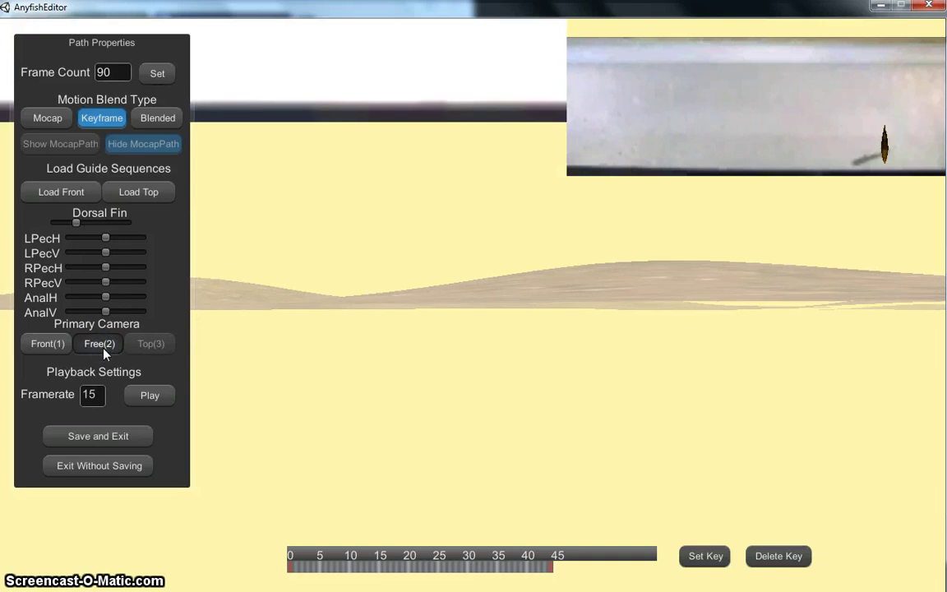
pyautogui.moveTo(255, 328)
pyautogui.mouseDown()
pyautogui.moveTo(378, 308)
pyautogui.moveTo(544, 248)
pyautogui.moveTo(708, 220)
pyautogui.moveTo(830, 237)
pyautogui.moveTo(851, 262)
pyautogui.moveTo(915, 161)
pyautogui.moveTo(918, 265)
pyautogui.moveTo(872, 266)
pyautogui.mouseUp()
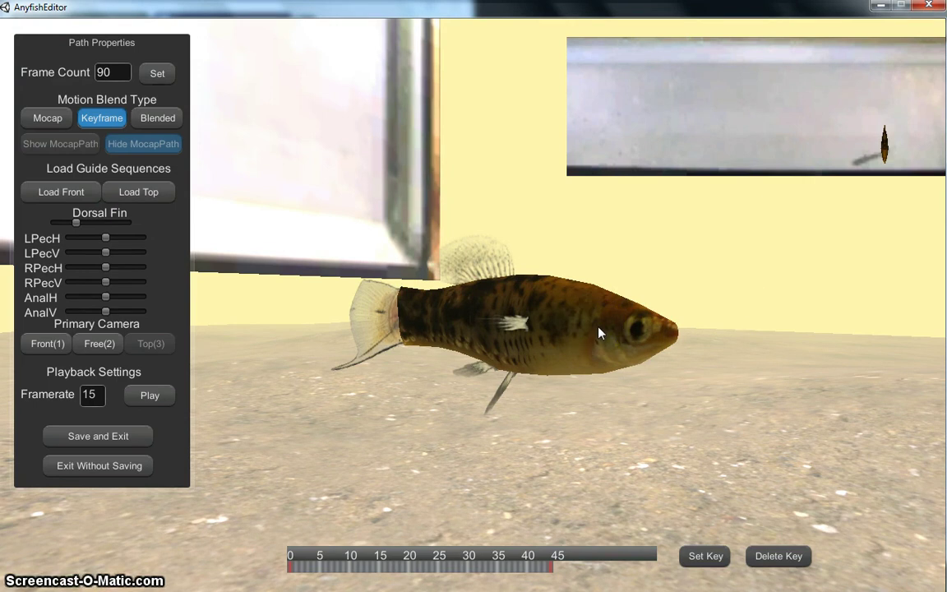
pyautogui.moveTo(599, 333)
pyautogui.mouseDown()
pyautogui.moveTo(617, 319)
pyautogui.moveTo(610, 326)
pyautogui.mouseUp()
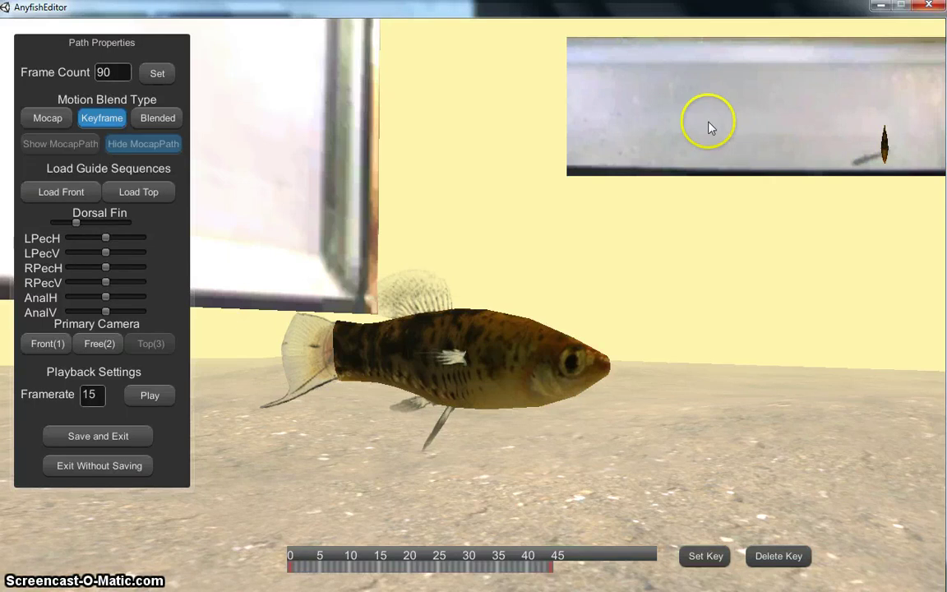
# - Save the path, exit the path editor and close the program
pyautogui.click(107, 438)
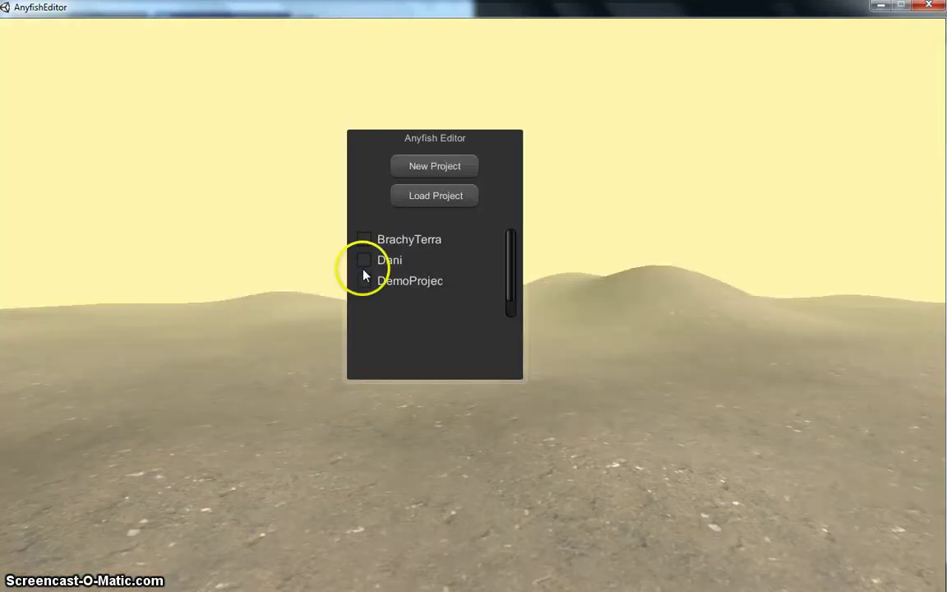
pyautogui.click(929, 6)
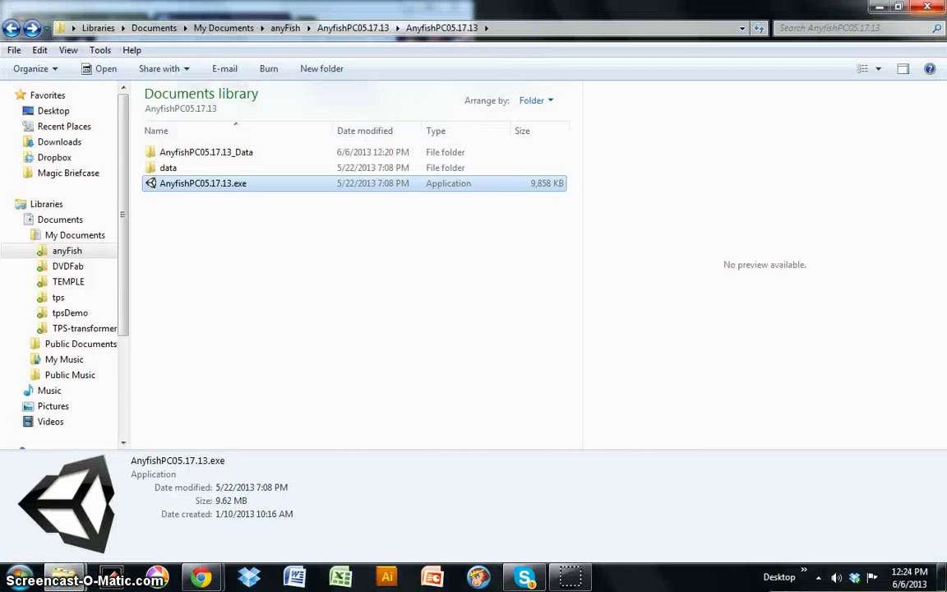
# - Browse through AnyfishPC05.17.13_Data and projects in Windows Explorer to the DemoProject folder
pyautogui.click(183, 155)
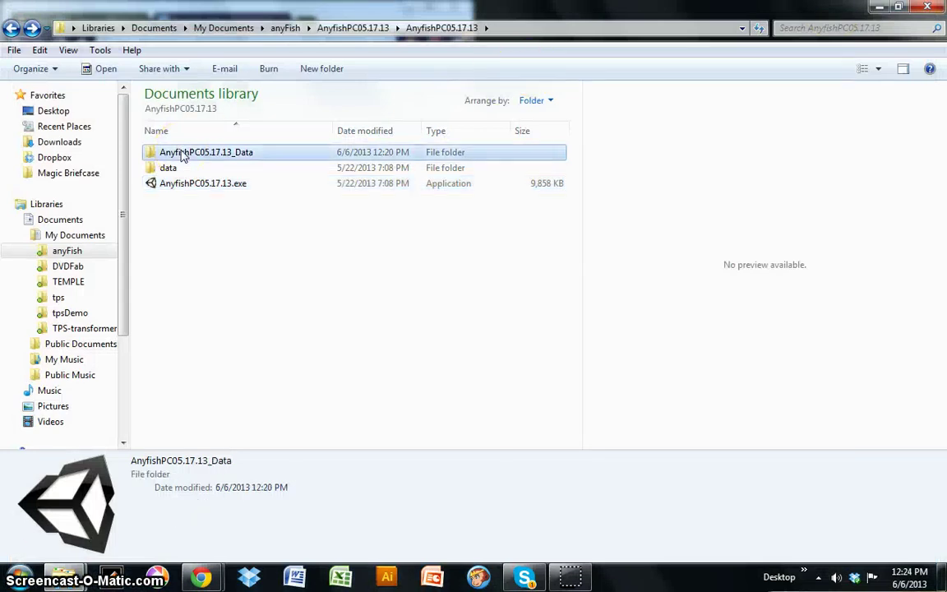
pyautogui.doubleClick(183, 155)
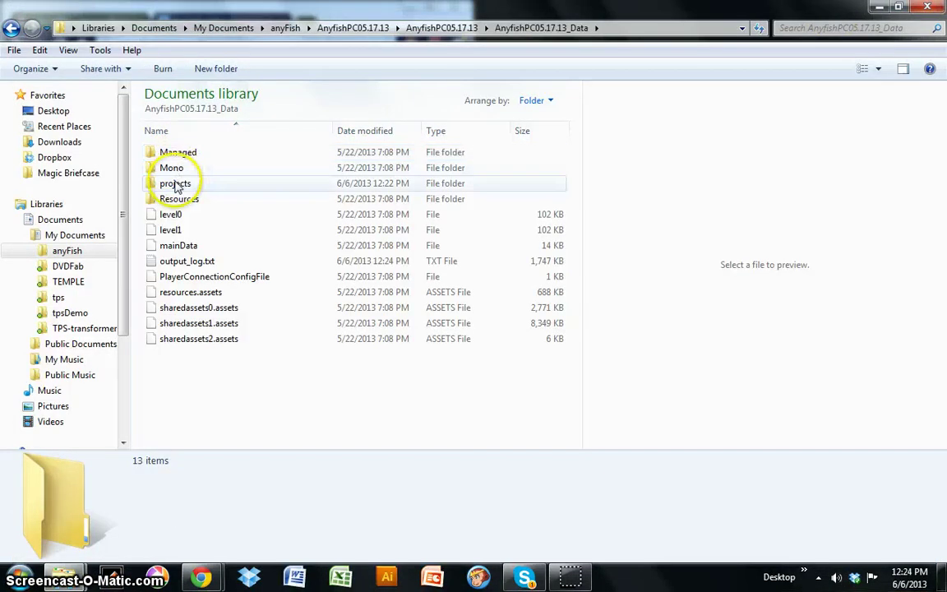
pyautogui.doubleClick(175, 184)
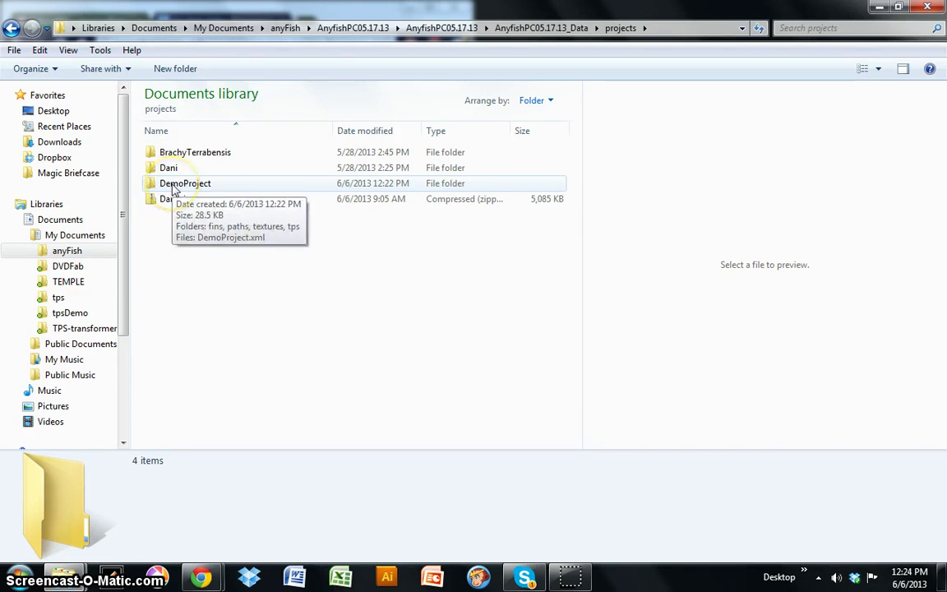
pyautogui.doubleClick(174, 187)
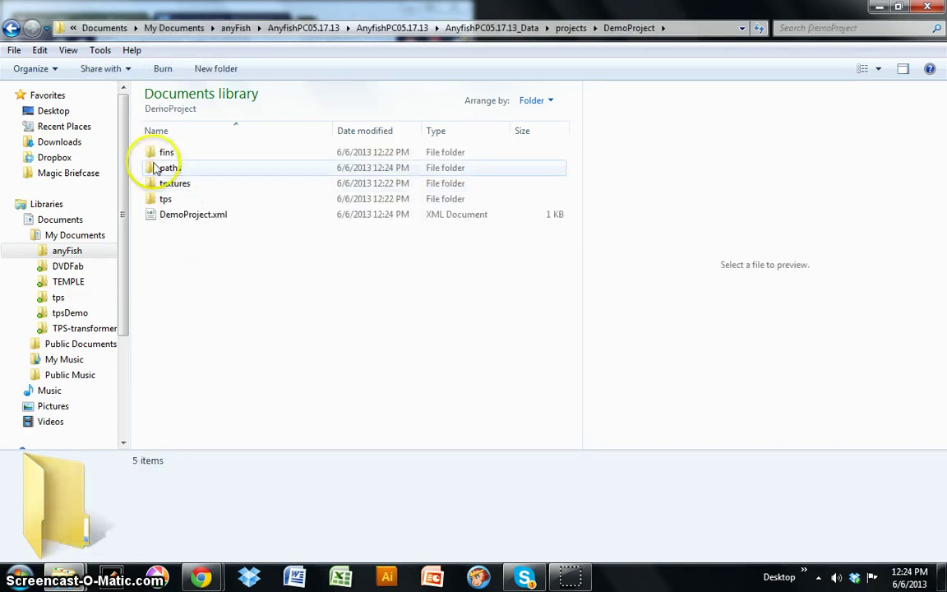
# - Examine DemoProject.xml and the contents of the tps, textures, paths and fins subfolders of DemoProject
pyautogui.moveTo(165, 216)
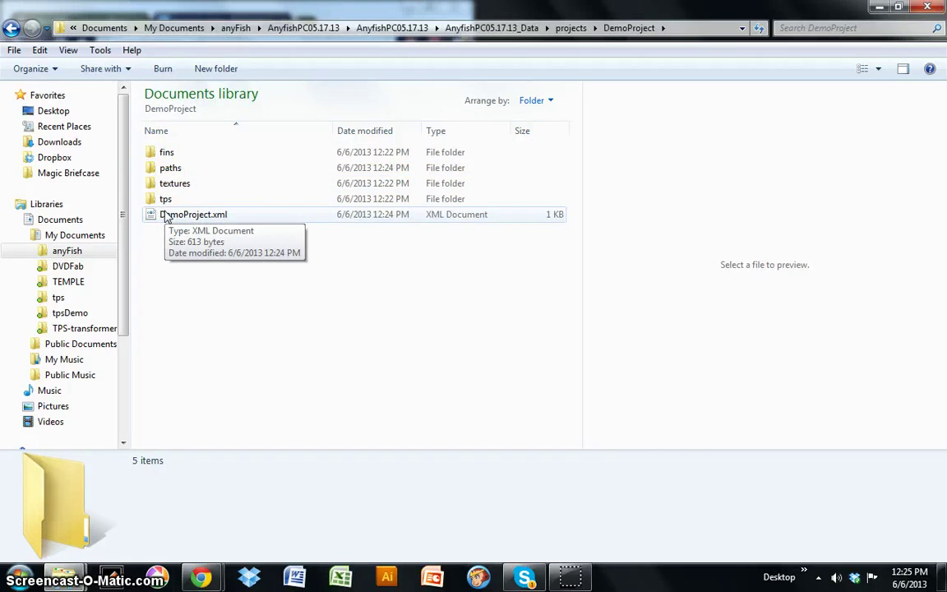
pyautogui.doubleClick(164, 202)
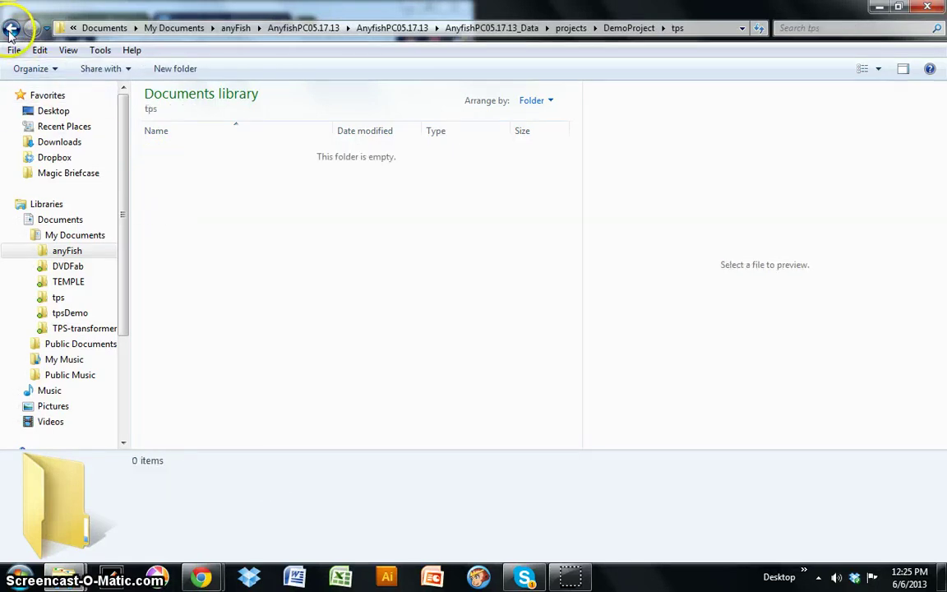
pyautogui.click(11, 28)
pyautogui.doubleClick(161, 183)
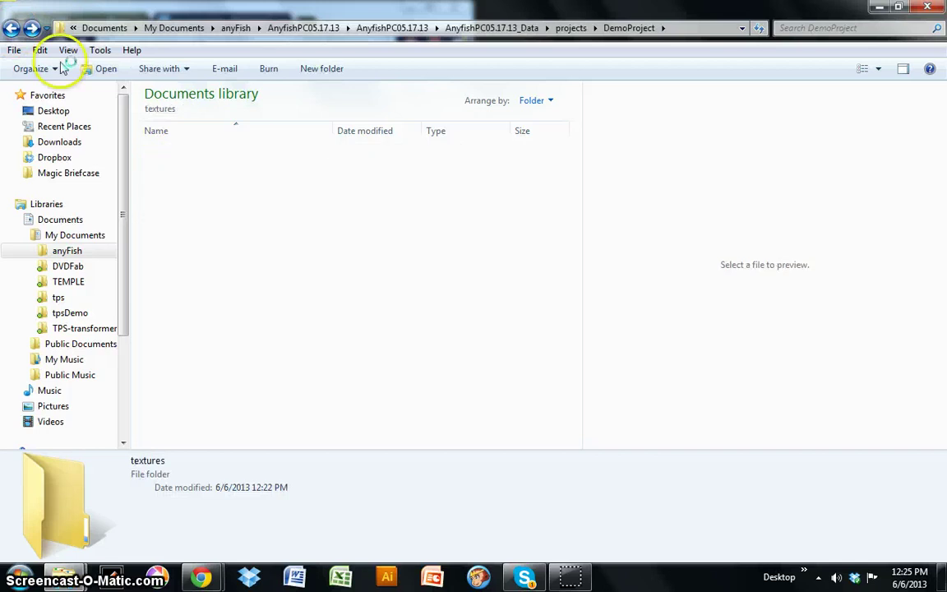
pyautogui.click(11, 28)
pyautogui.doubleClick(179, 164)
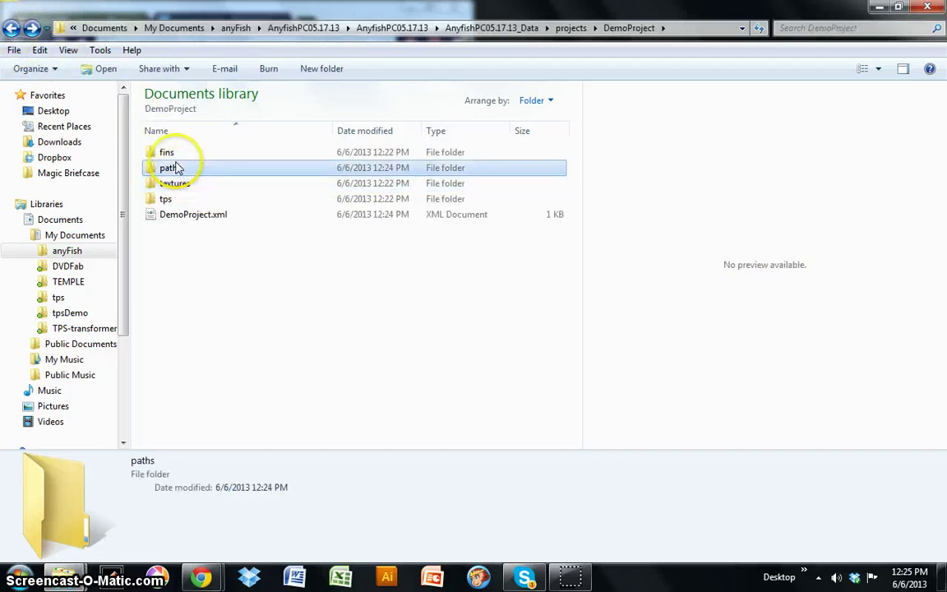
pyautogui.click(11, 28)
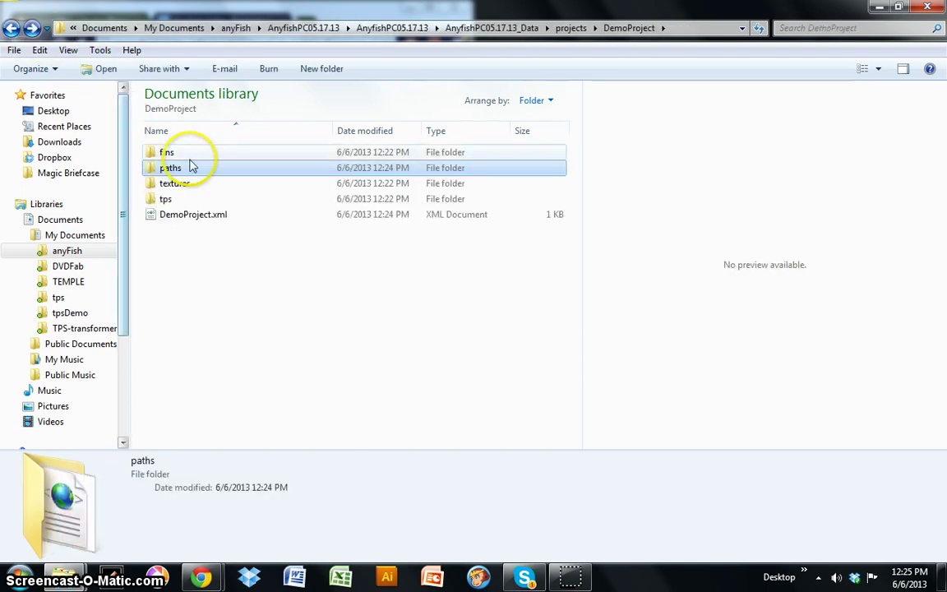
pyautogui.doubleClick(180, 151)
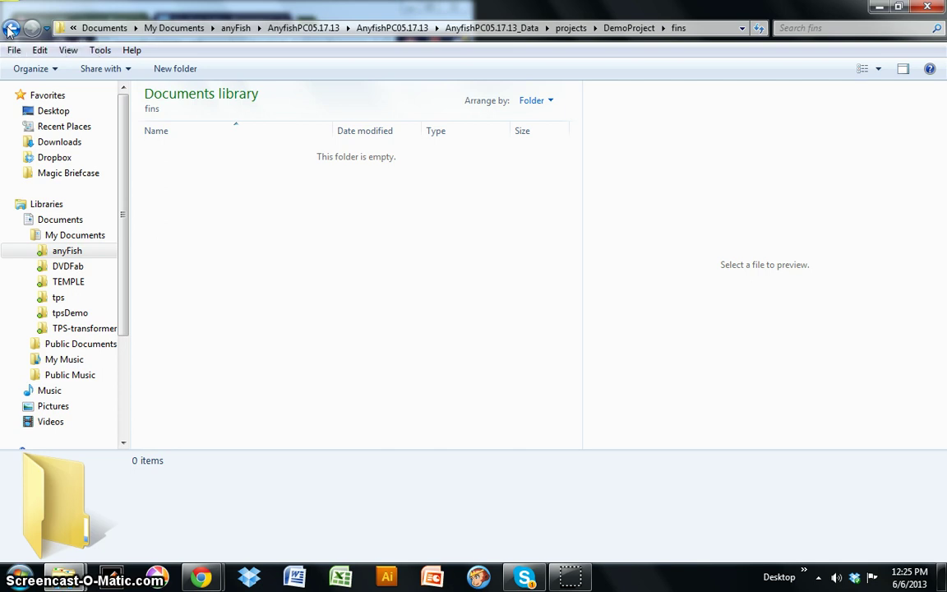
pyautogui.click(10, 28)
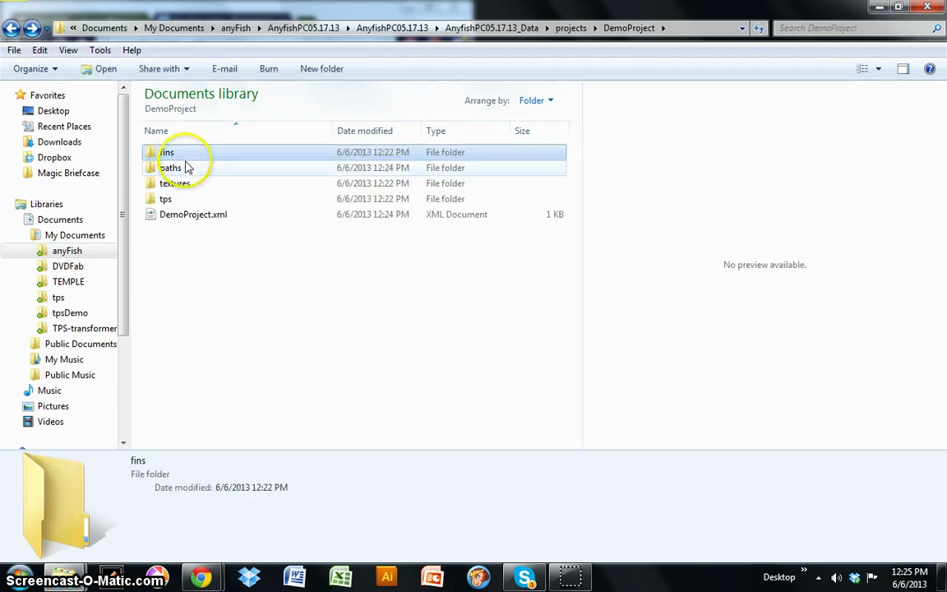